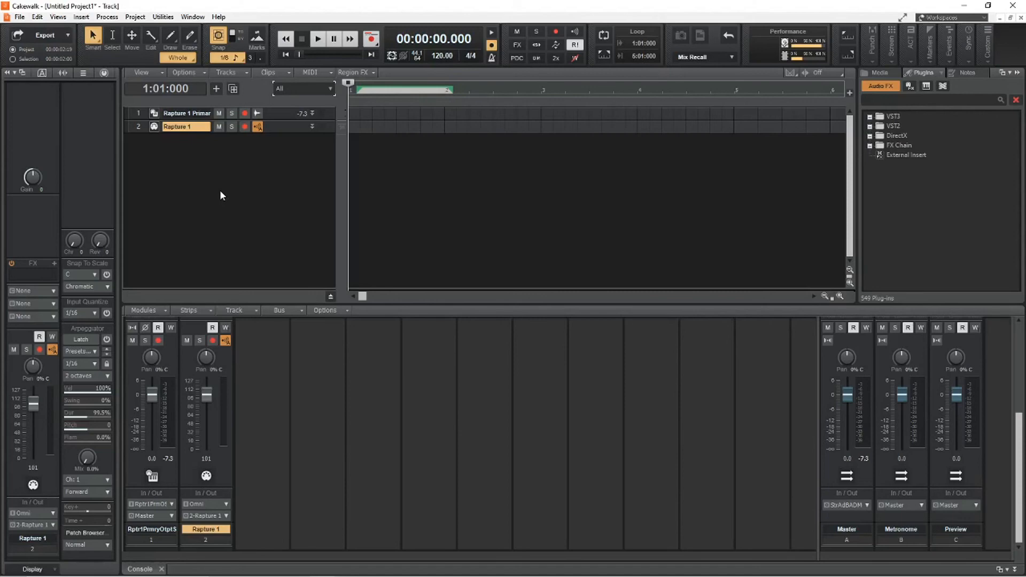
View the Rapture synth interface of the Rapture 1 MIDI track and close it
left_click(154, 127)
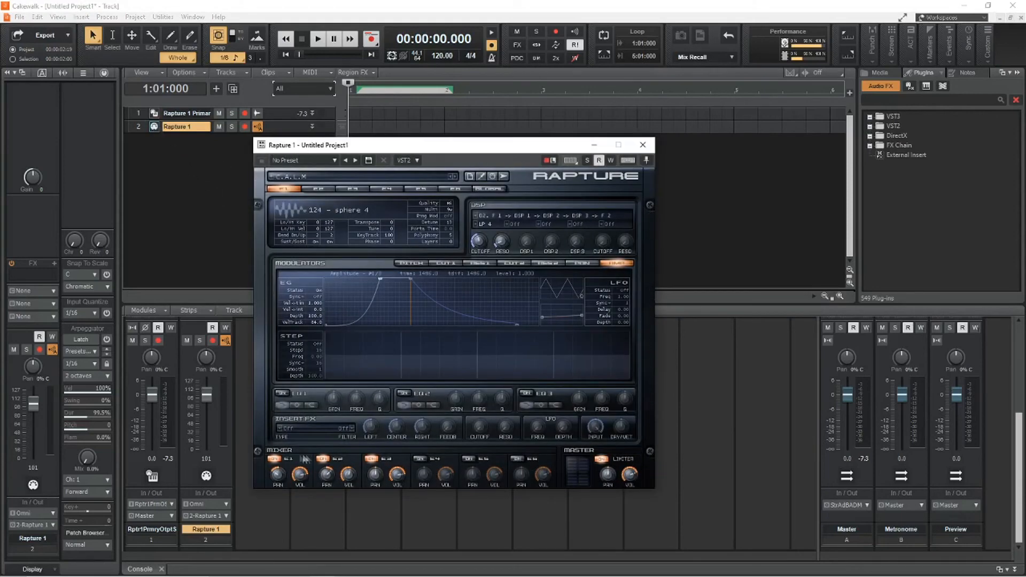
left_click(643, 145)
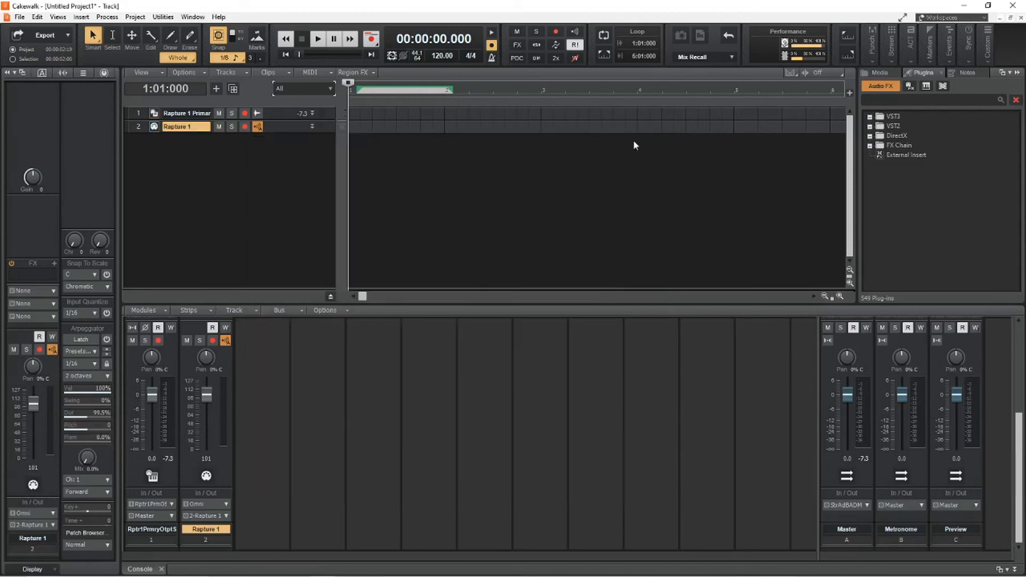
Open the Rapture 1 MIDI track in the Piano Roll and draw a whole note from 1:04 to 2:04
right_click(351, 128)
mouse_move(369, 144)
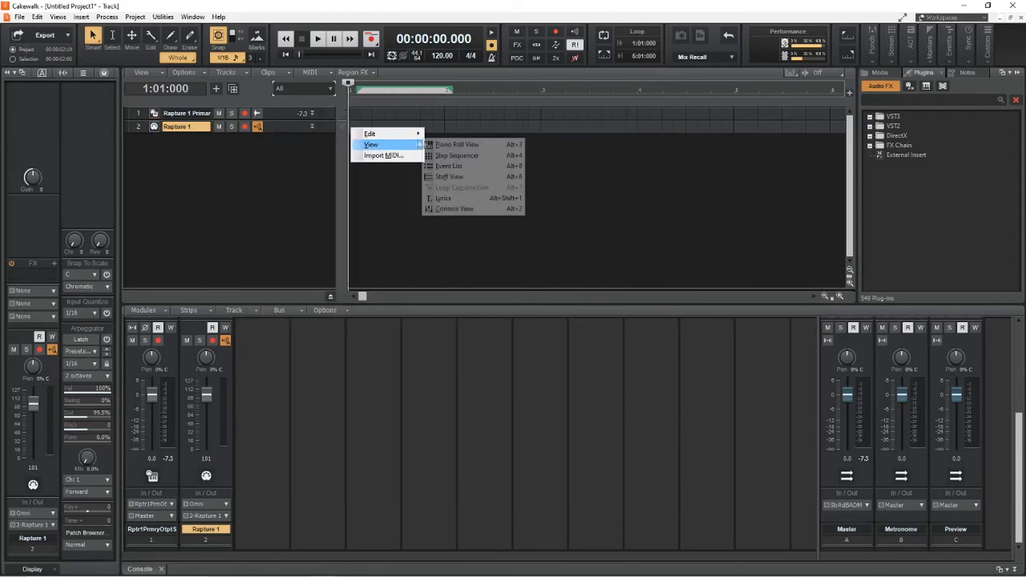
left_click(438, 140)
double_click(371, 130)
left_click(350, 149)
left_click(373, 151)
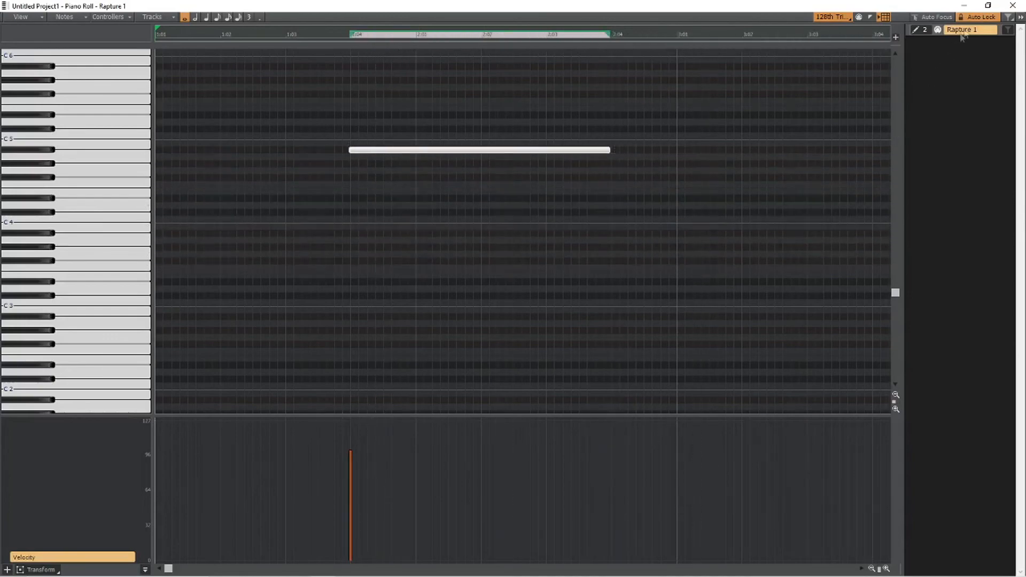
Shrink the Piano Roll window away from the tracks, and expand the Rapture 1 audio track with its volume automation lane
left_click(988, 6)
left_click_drag(594, 134, 710, 177)
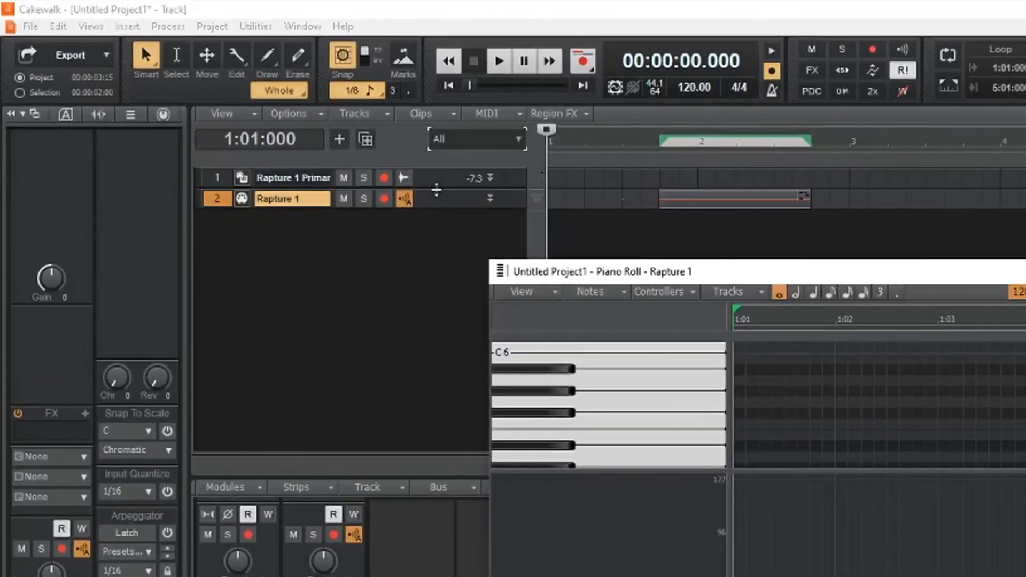
left_click_drag(436, 190, 437, 247)
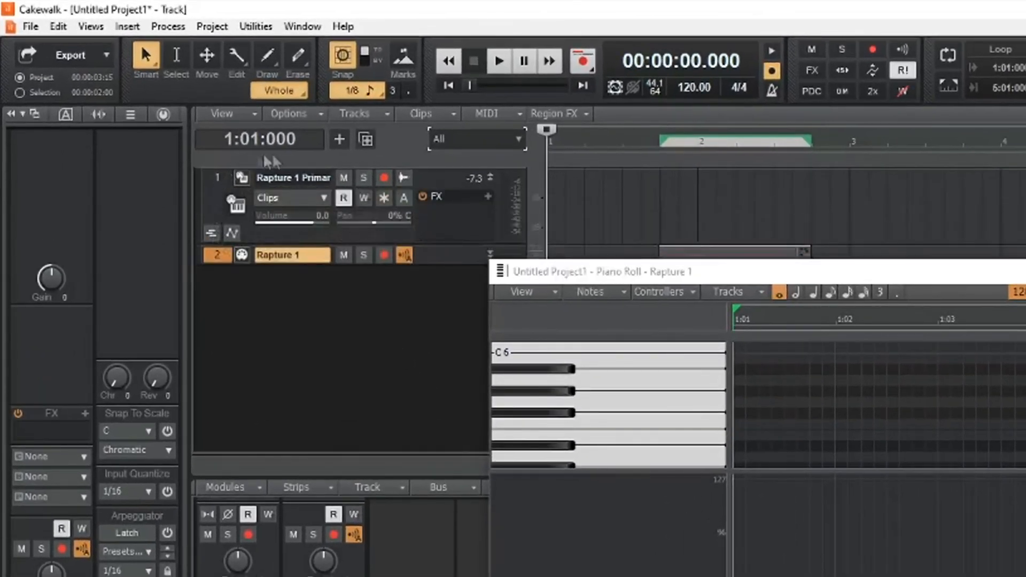
left_click(234, 233)
Add volume nodes at 0.0 dB along the automation envelope through measures 2 to 4, including two around 2:02:000
left_click_drag(461, 227, 574, 239)
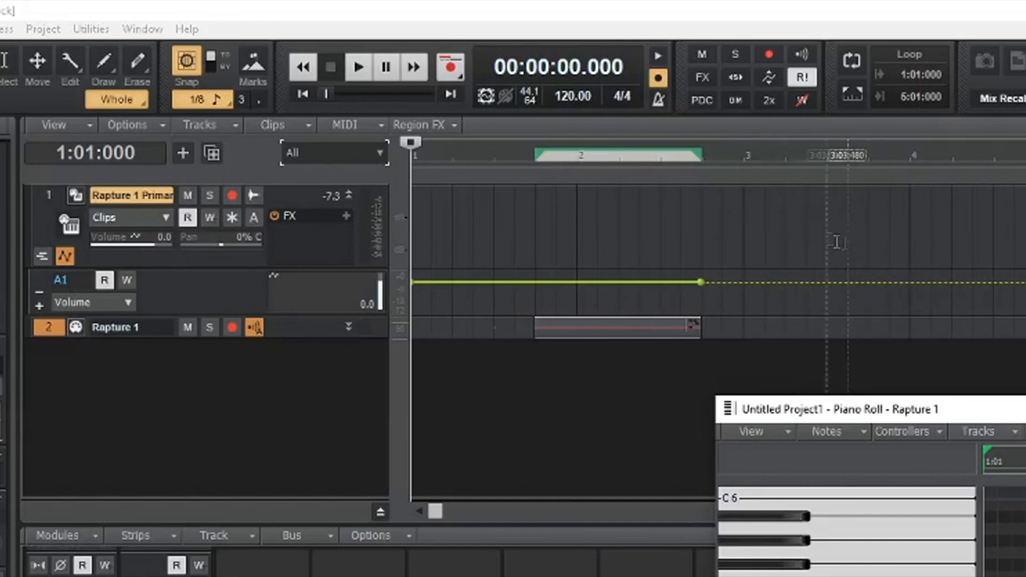
left_click(818, 277)
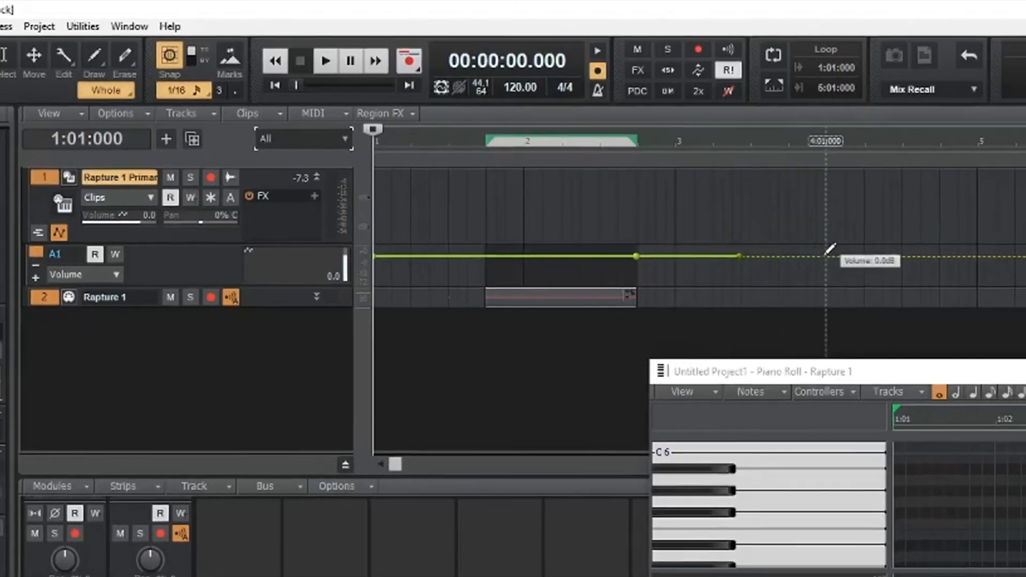
left_click(907, 280)
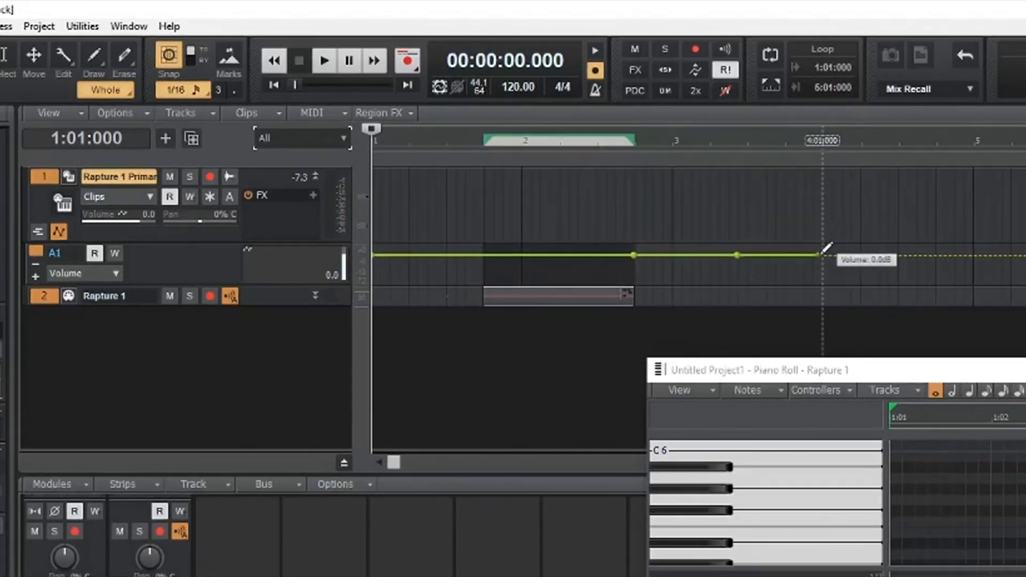
left_click(913, 255)
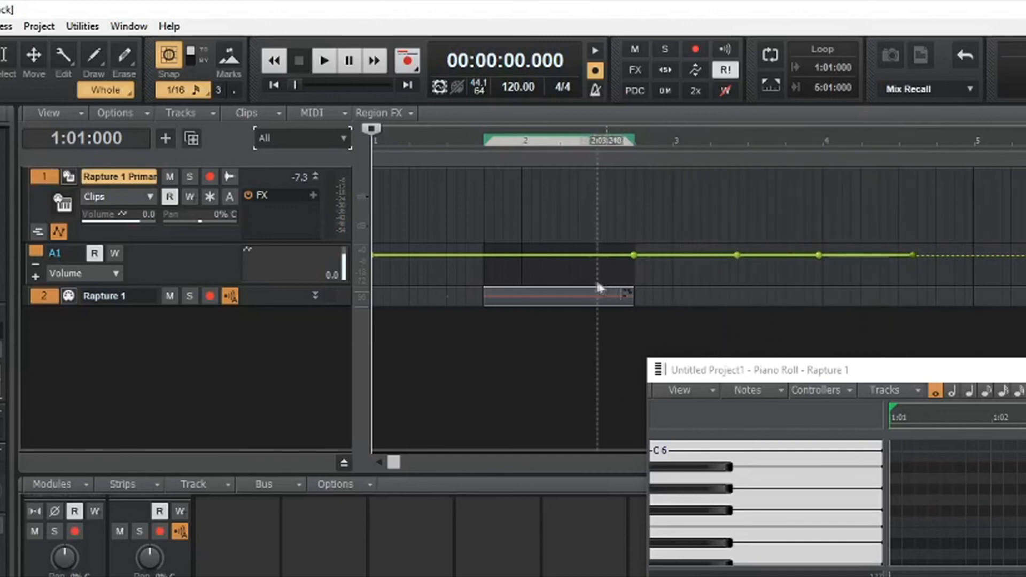
left_click(528, 255)
left_click(589, 255)
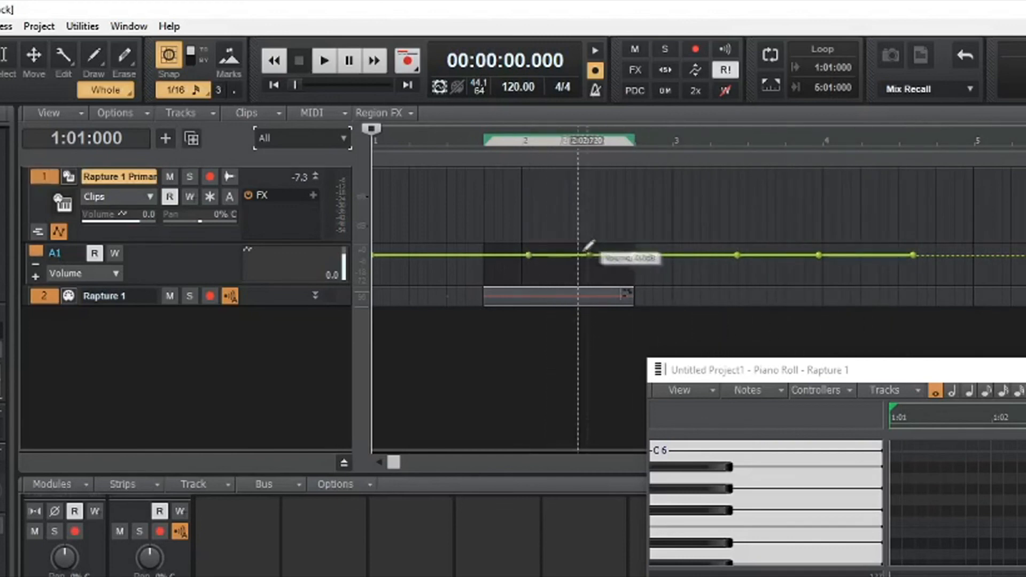
Try lowering the volume envelope at 2:02:000 to about -28.7 dB and undo the change
left_click_drag(560, 255, 559, 277)
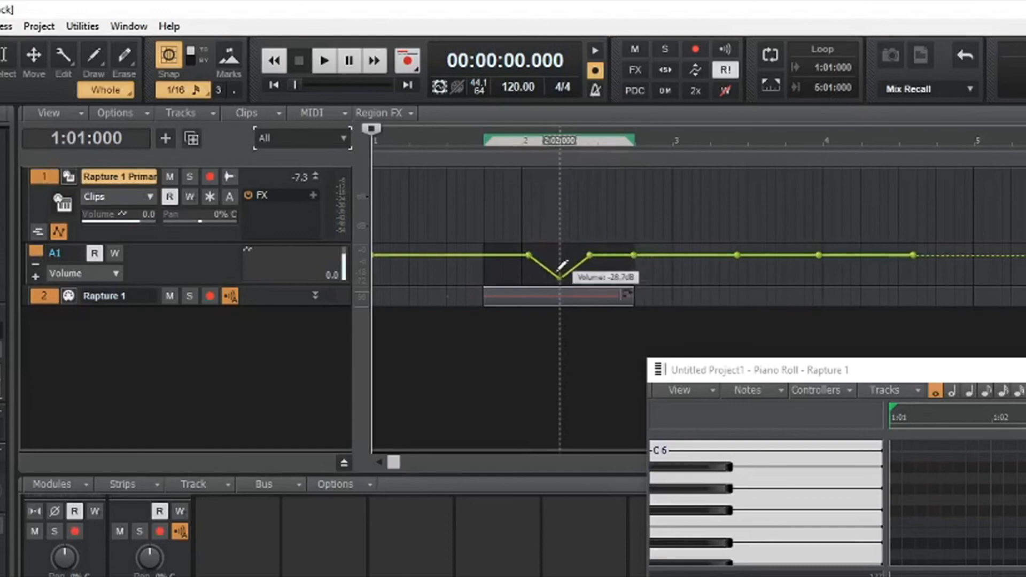
key("ctrl+z")
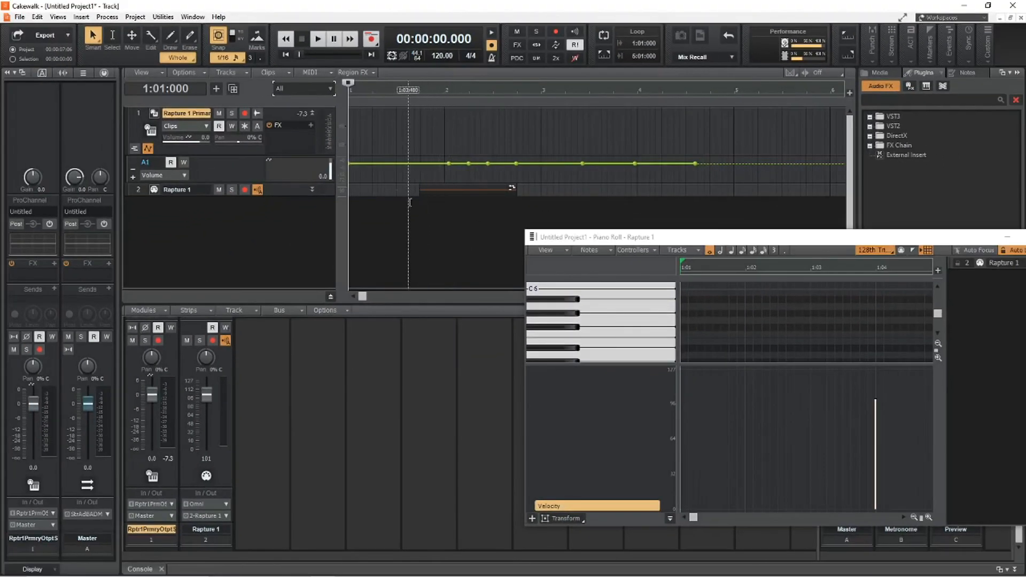
Play the note from 1:03:480 while viewing it in the enlarged Piano Roll, and shrink the window again
left_click(196, 397)
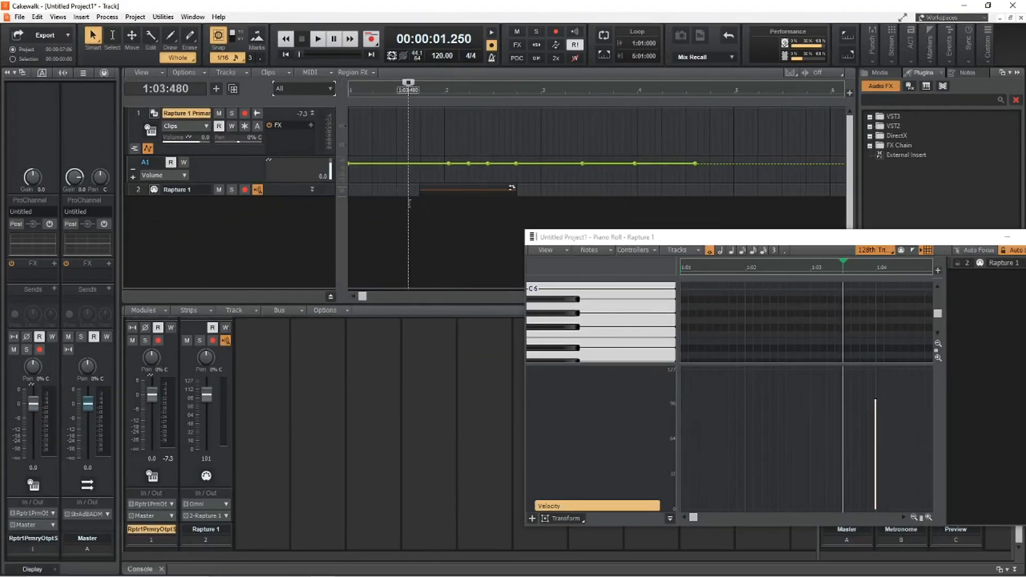
double_click(607, 237)
key("space")
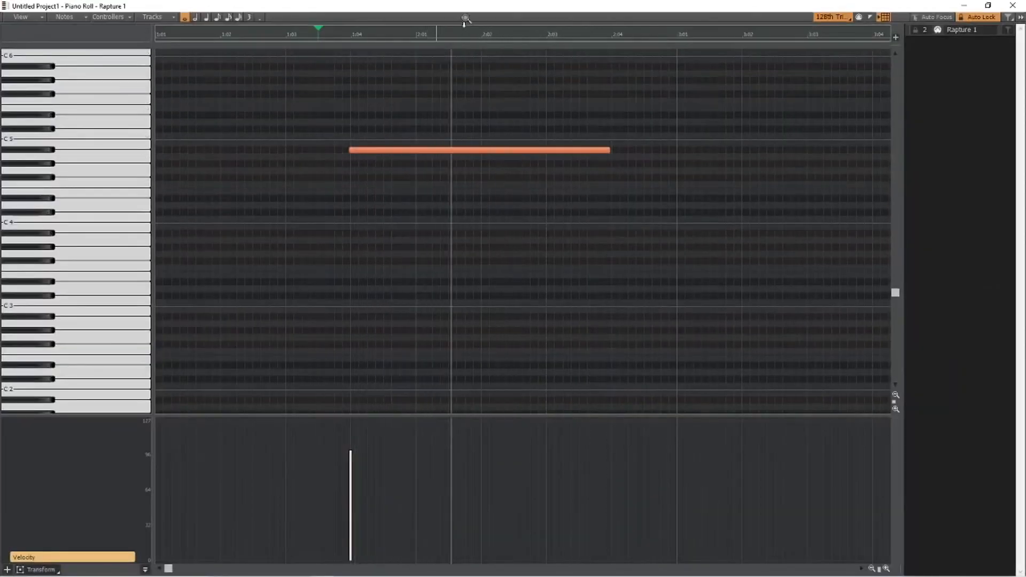
left_click_drag(476, 6, 495, 255)
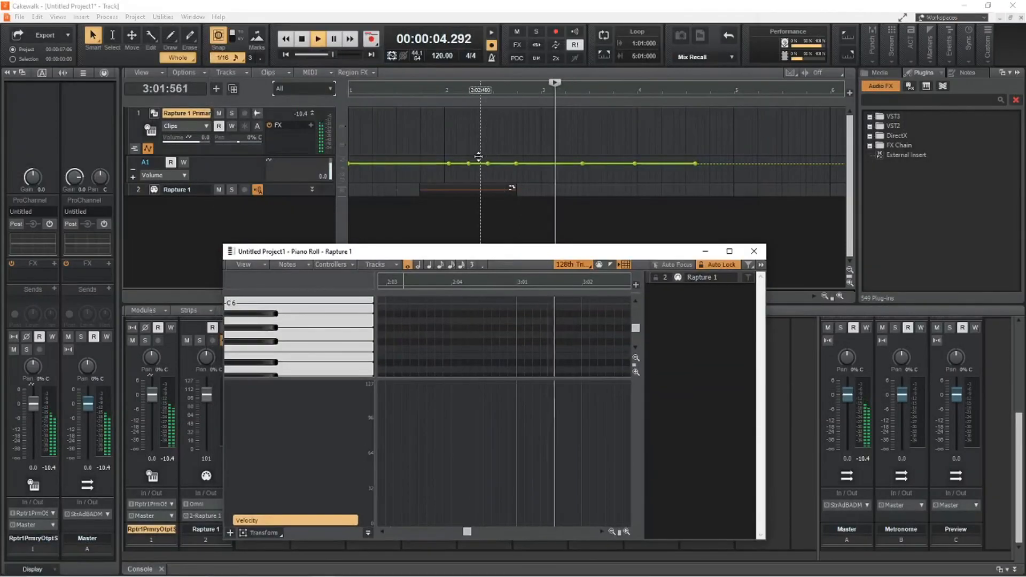
Pull down the volume node at 2:02:000 to form a dip, and play back the clip from 1:03:720 to hear it
left_click_drag(471, 164, 469, 181)
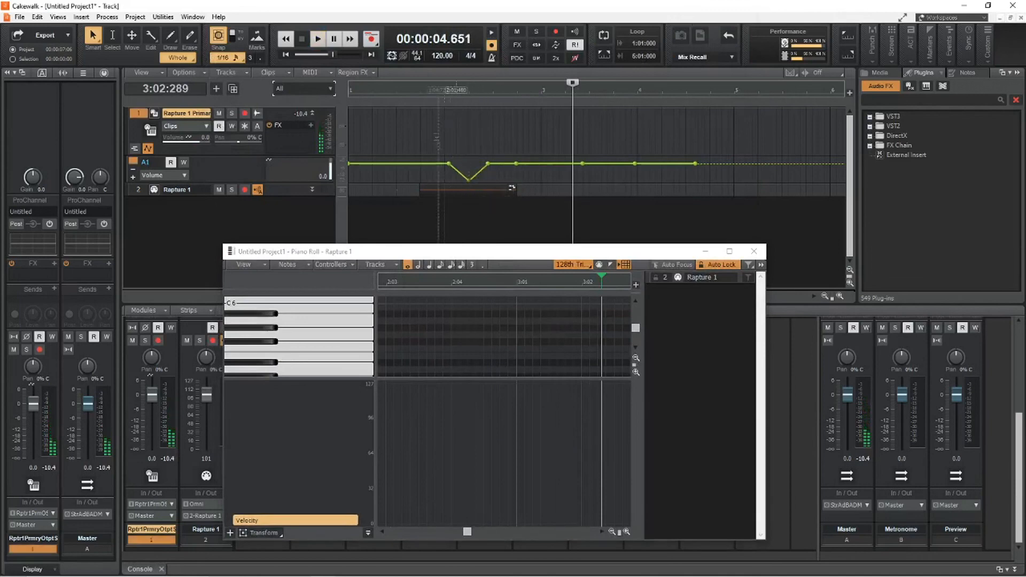
left_click(414, 127)
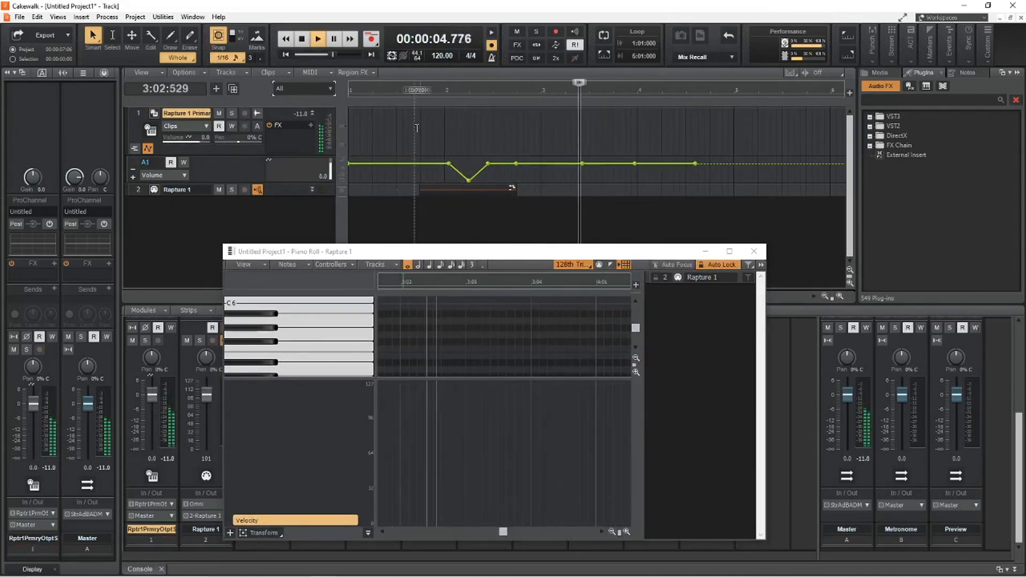
key("space")
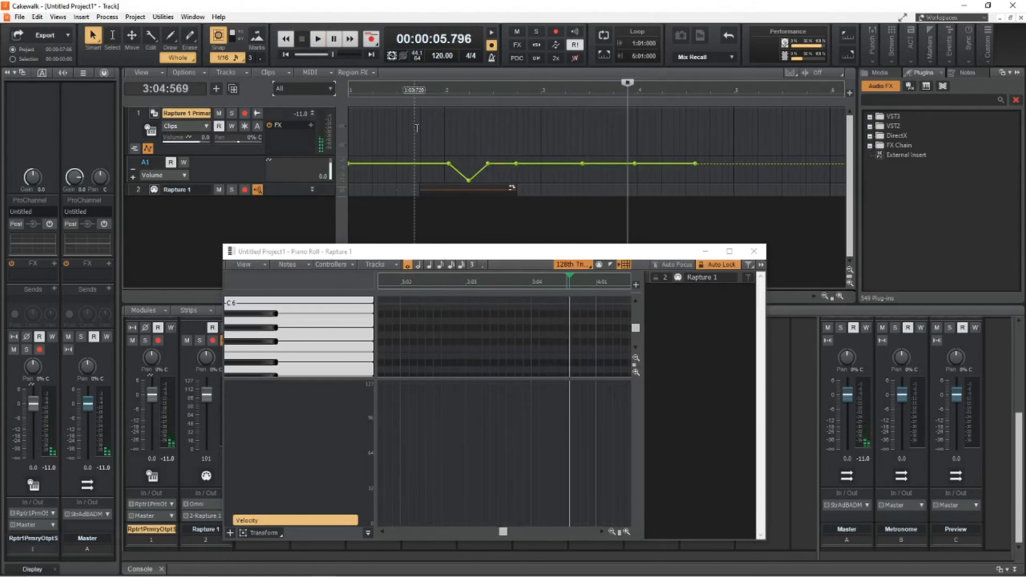
left_click(451, 127)
key("space")
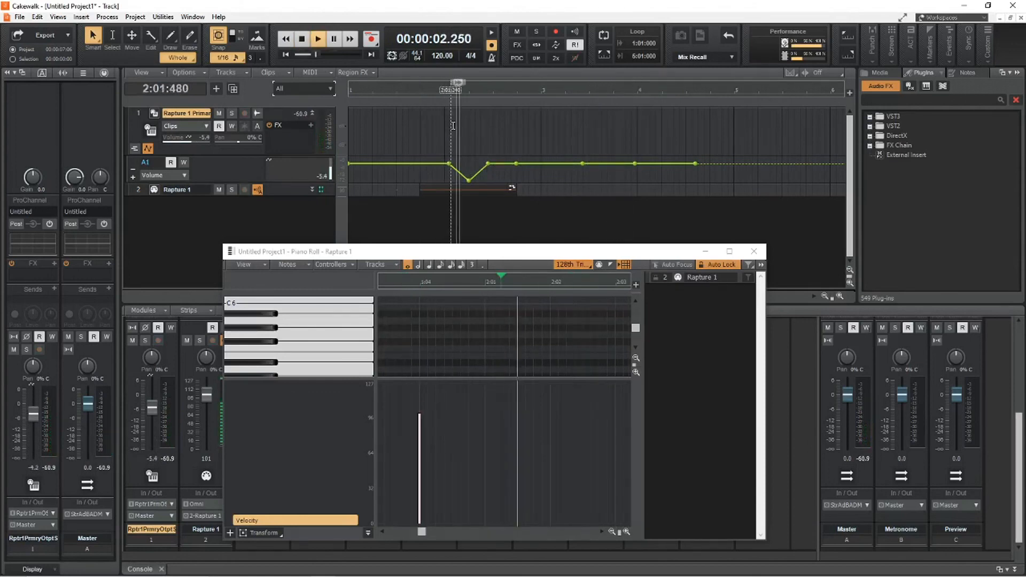
key("space")
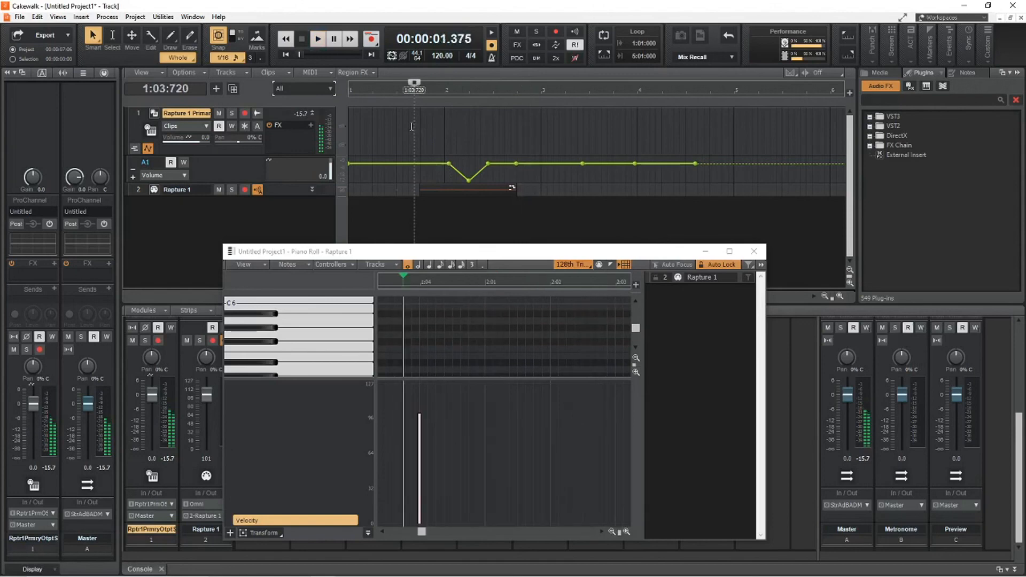
key("space")
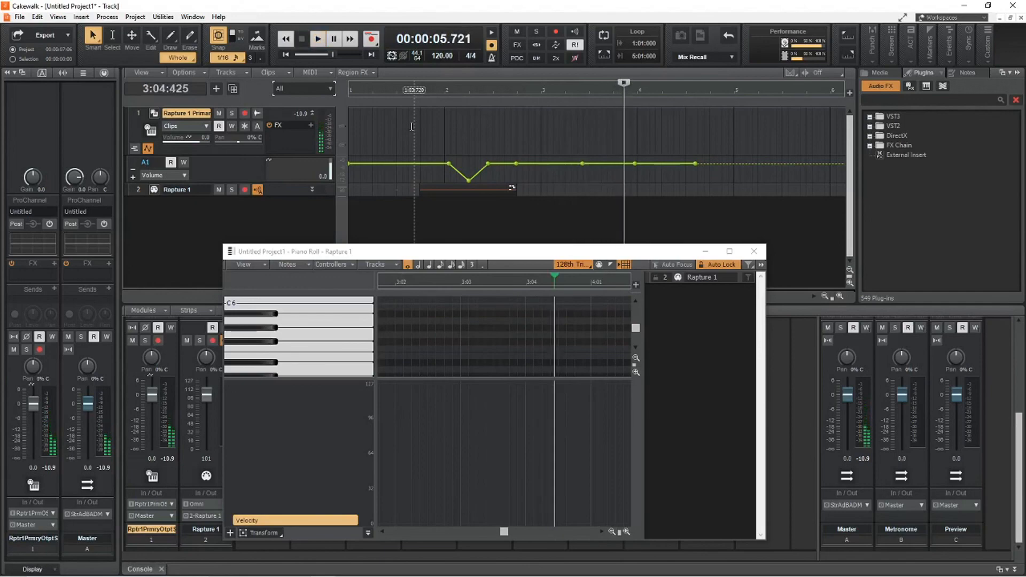
key("space")
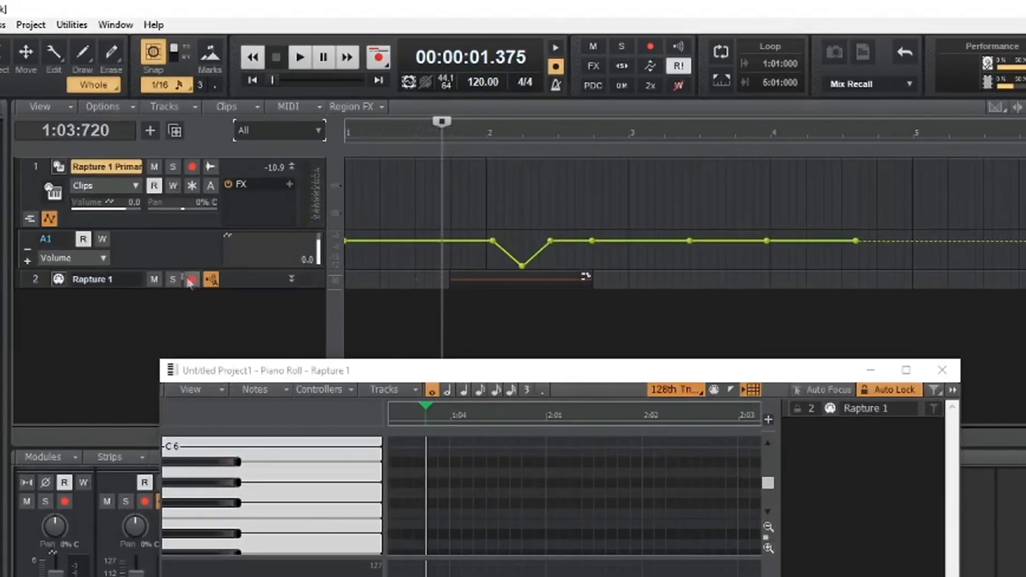
Add a Pan automation lane and shape its envelope toward the left near 1:04 and toward the right near 2:02
left_click(26, 261)
left_click(434, 290)
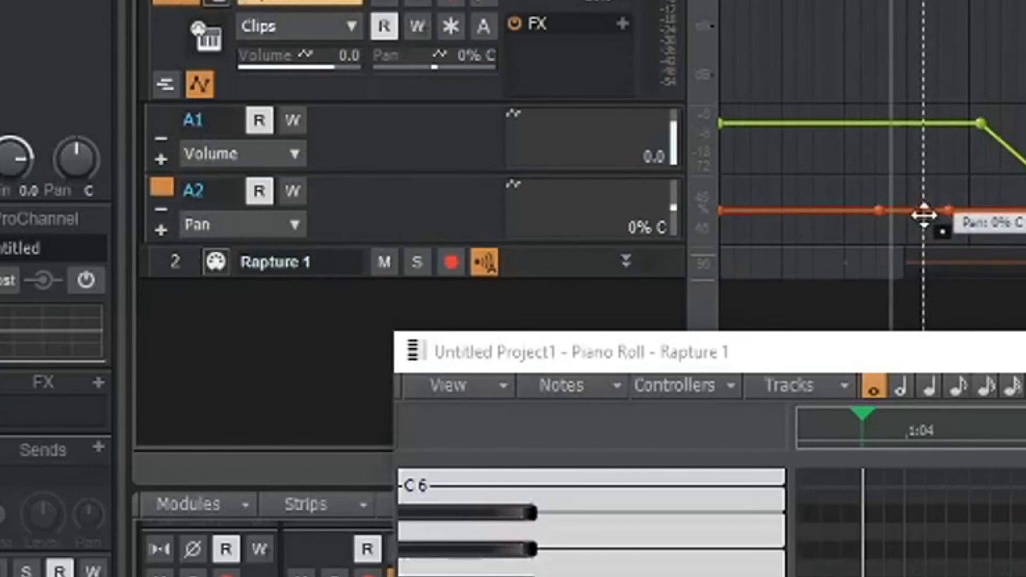
left_click_drag(929, 211, 921, 182)
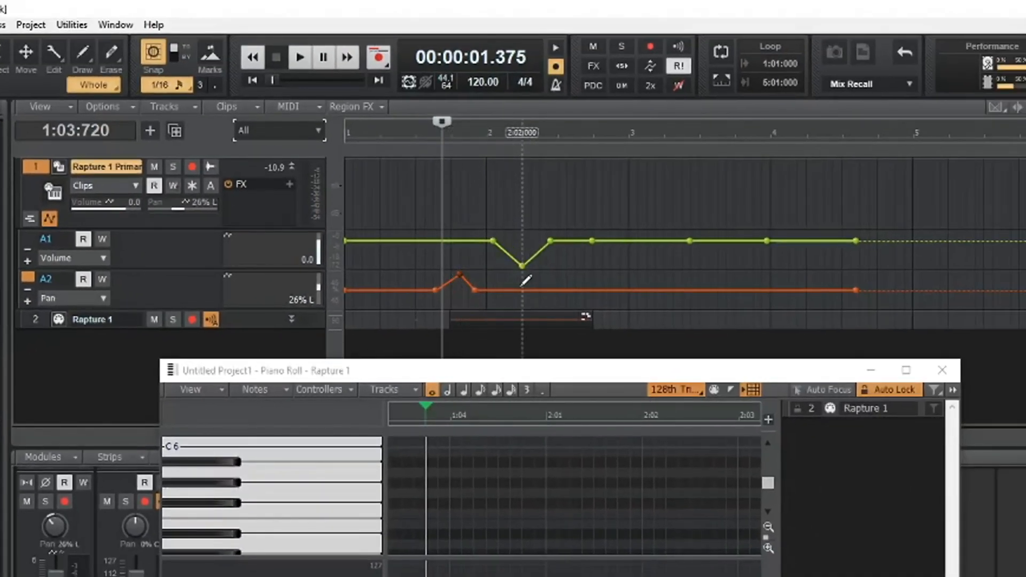
mouse_move(526, 291)
left_mouse_down()
mouse_move(551, 297)
mouse_move(539, 306)
left_mouse_up()
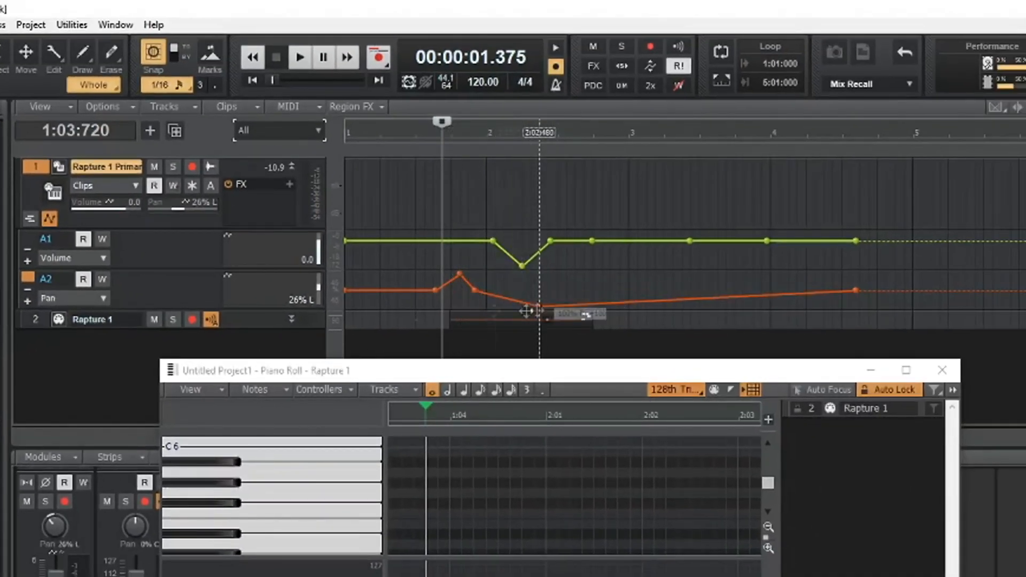
Hide the Pan automation lane and delete the volume envelope from the remaining lane
left_click(27, 290)
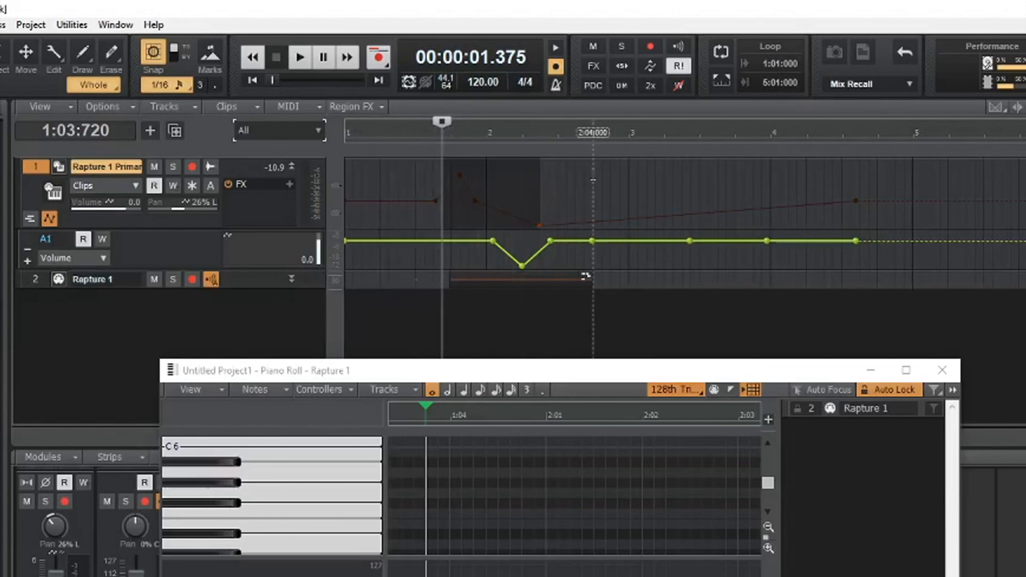
left_click(593, 199)
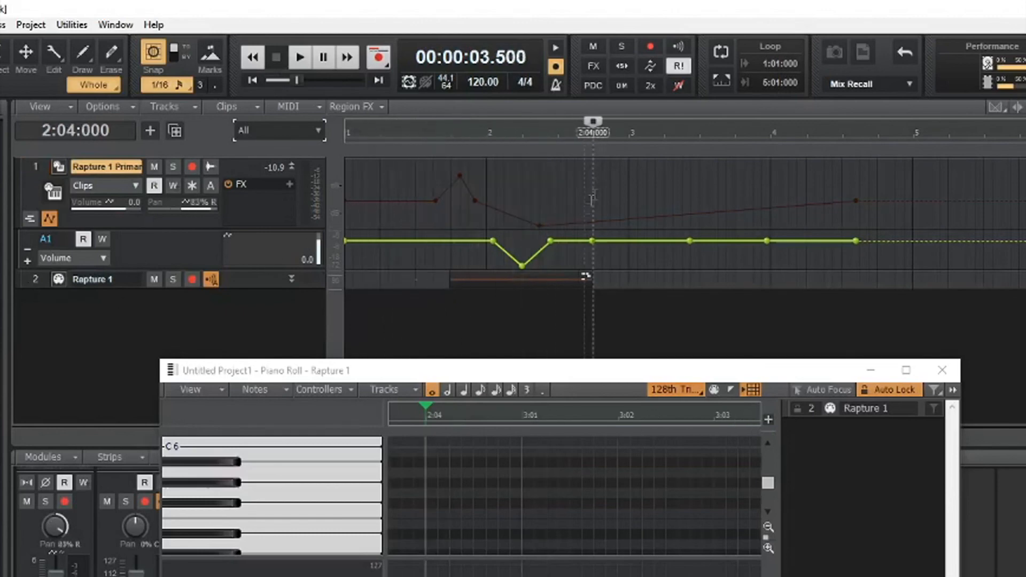
right_click(448, 241)
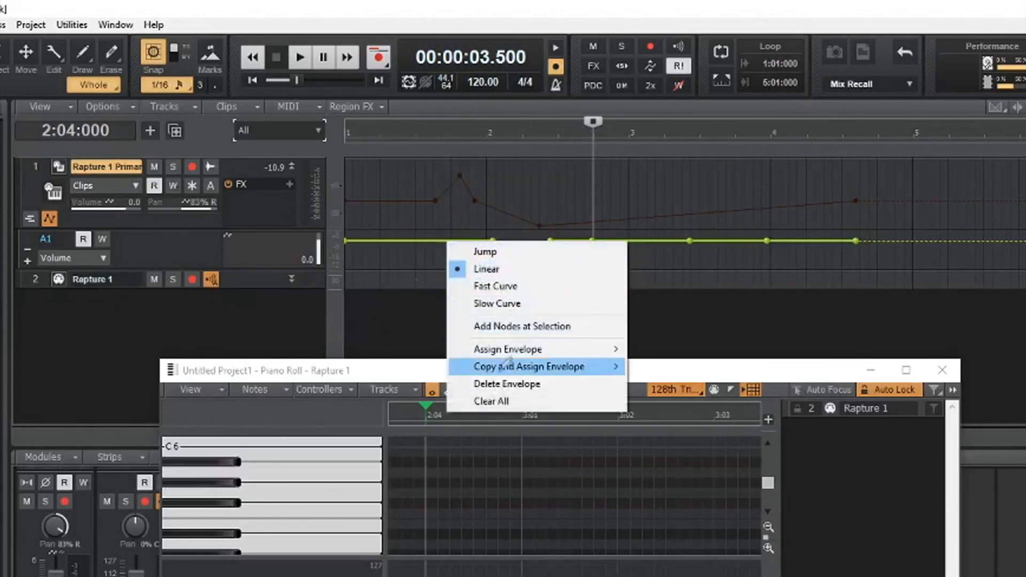
left_click(502, 384)
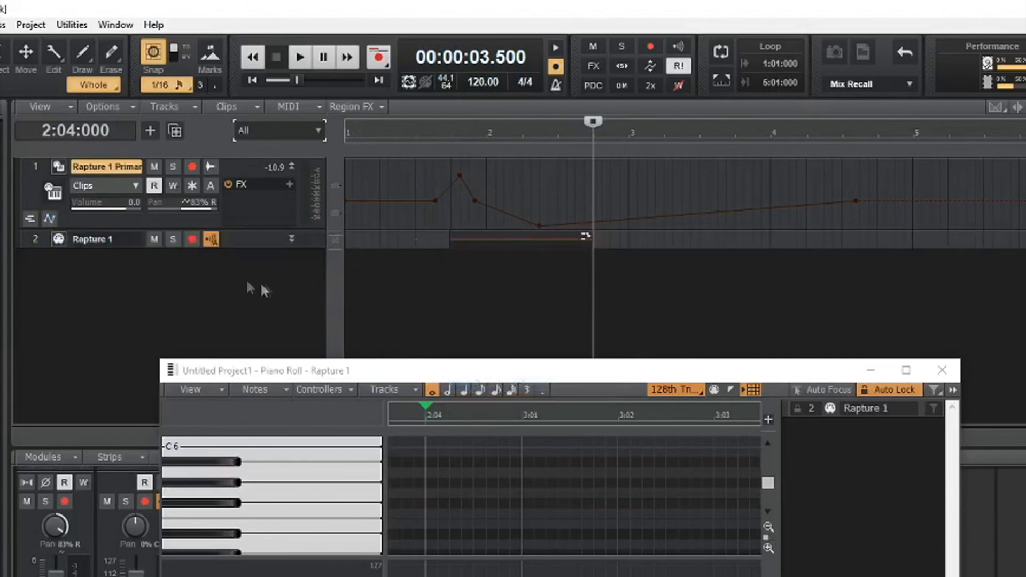
Show the Pan automation lane again and set the lowest pan node, near 2:02, to 100% left
left_click(49, 219)
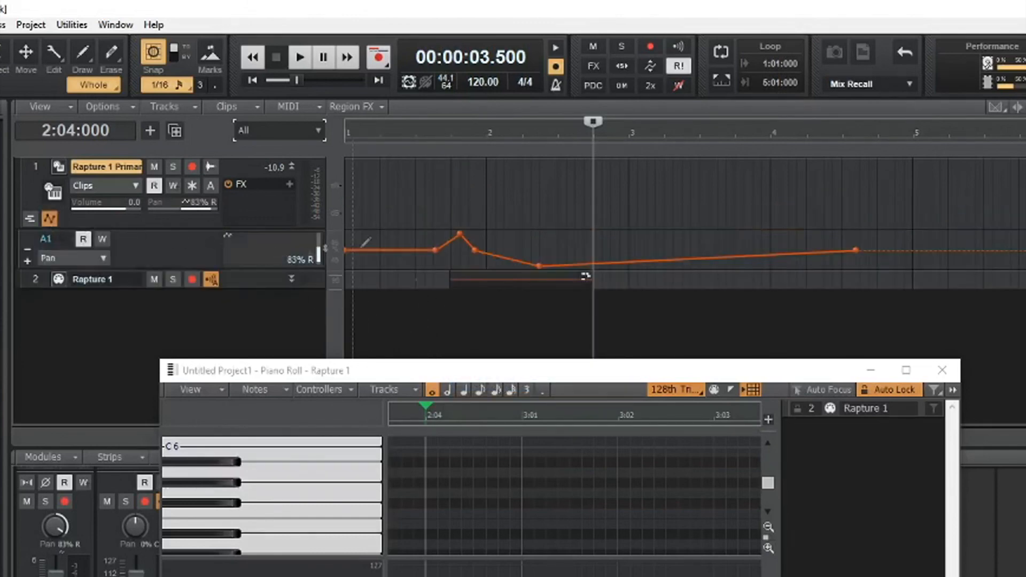
right_click(540, 267)
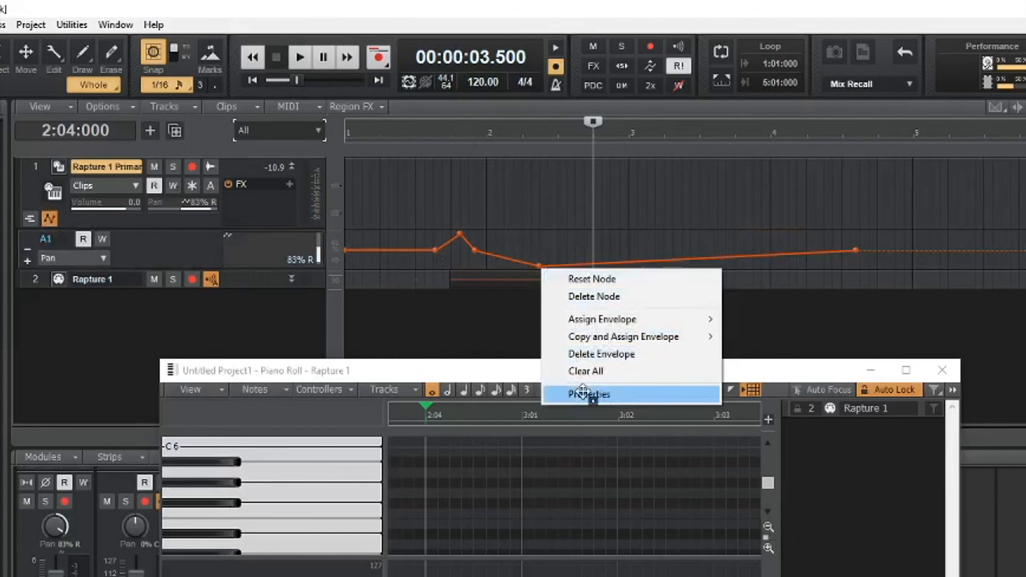
left_click(580, 394)
type("100l")
key("Return")
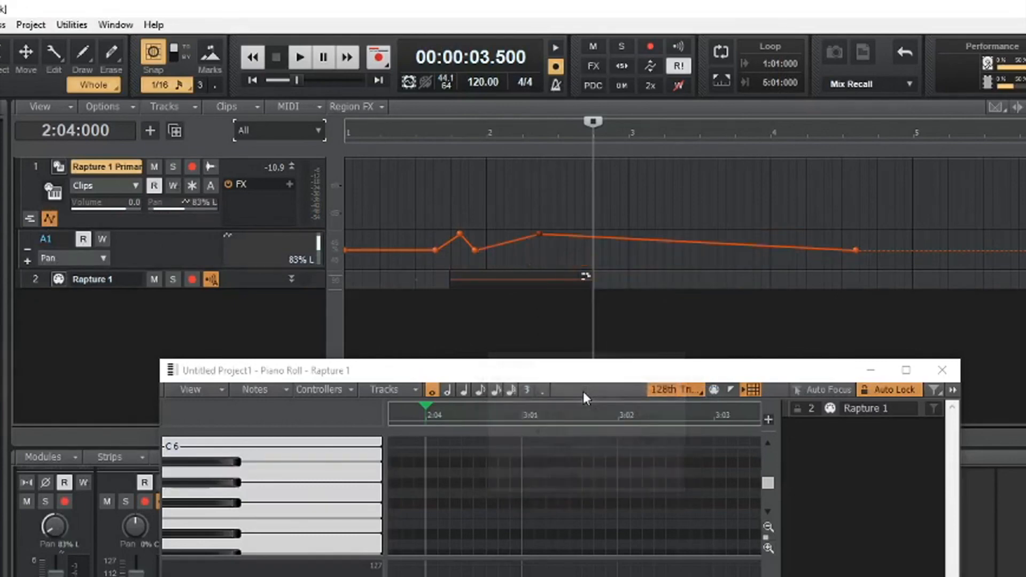
Add a Volume automation lane and draw a dip down to -INF at 2:02:240
left_click(32, 262)
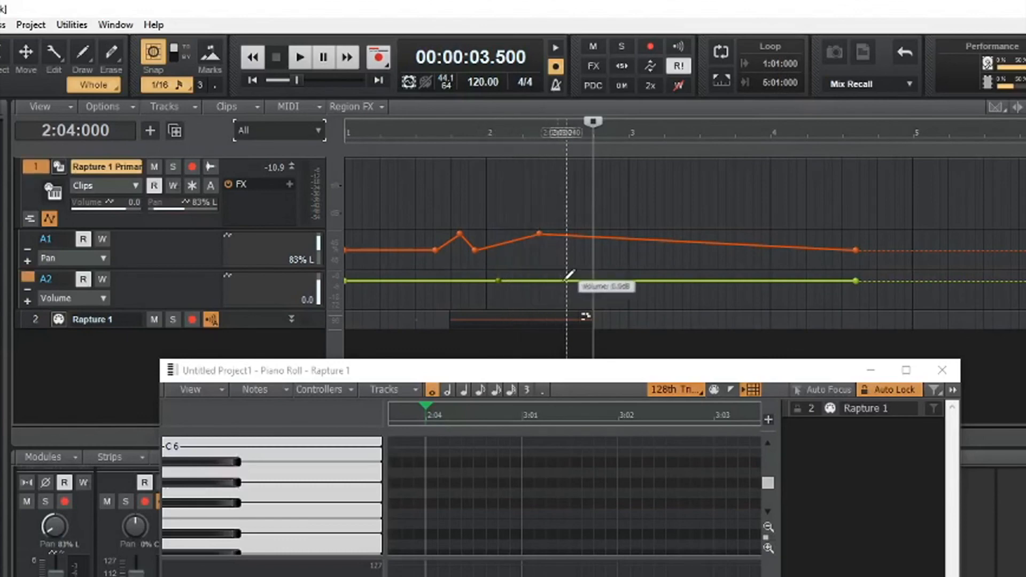
left_click_drag(530, 281, 534, 327)
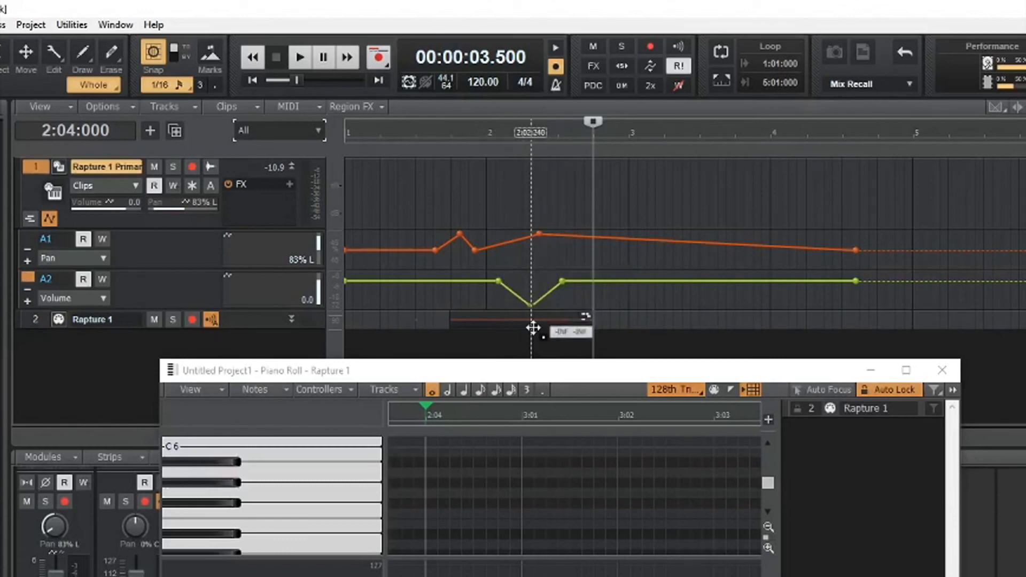
Set the level of the lowest volume node, at 2:02:240, to -6 dB
right_click(528, 310)
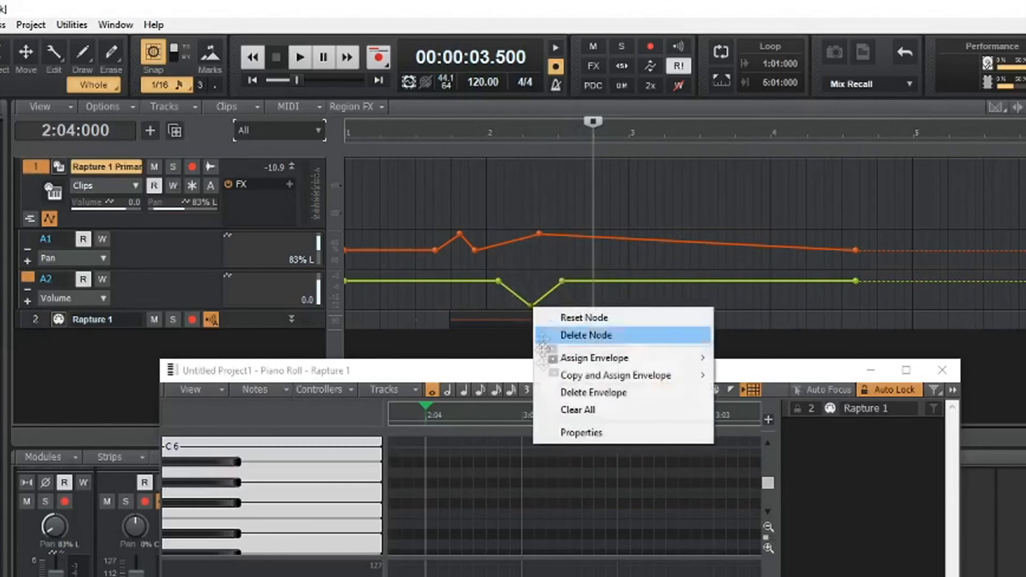
left_click(558, 431)
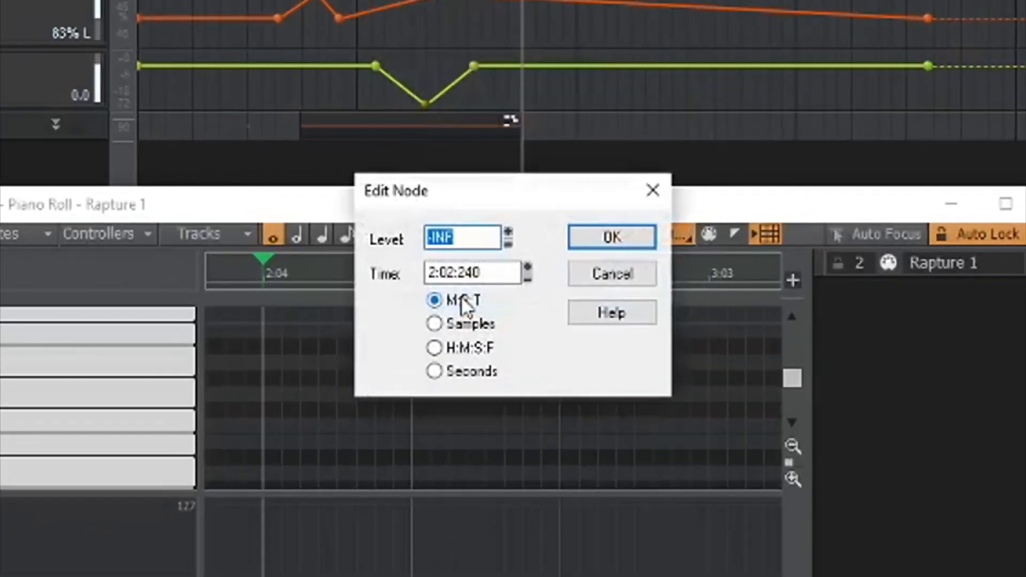
type("-6")
key("Return")
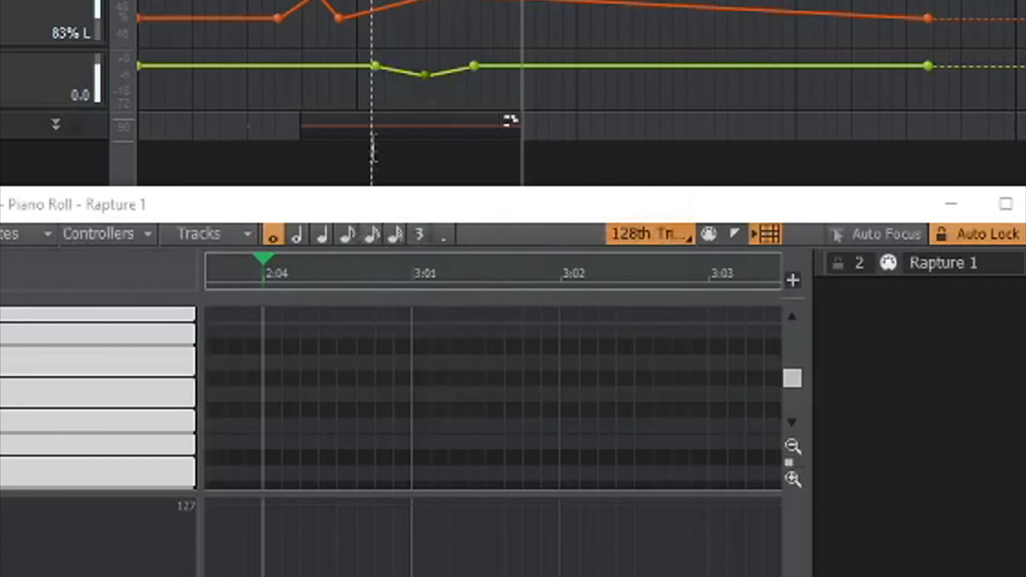
Set the level of the volume node at 2:01:330, just before the dip, to 3 dB
right_click(376, 66)
left_click(417, 259)
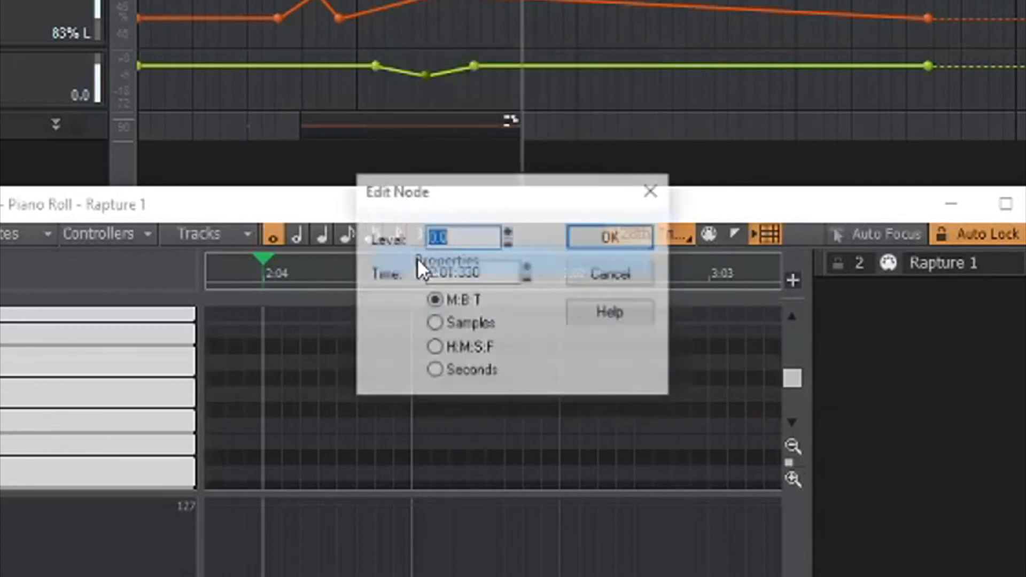
key("BackSpace")
type("8")
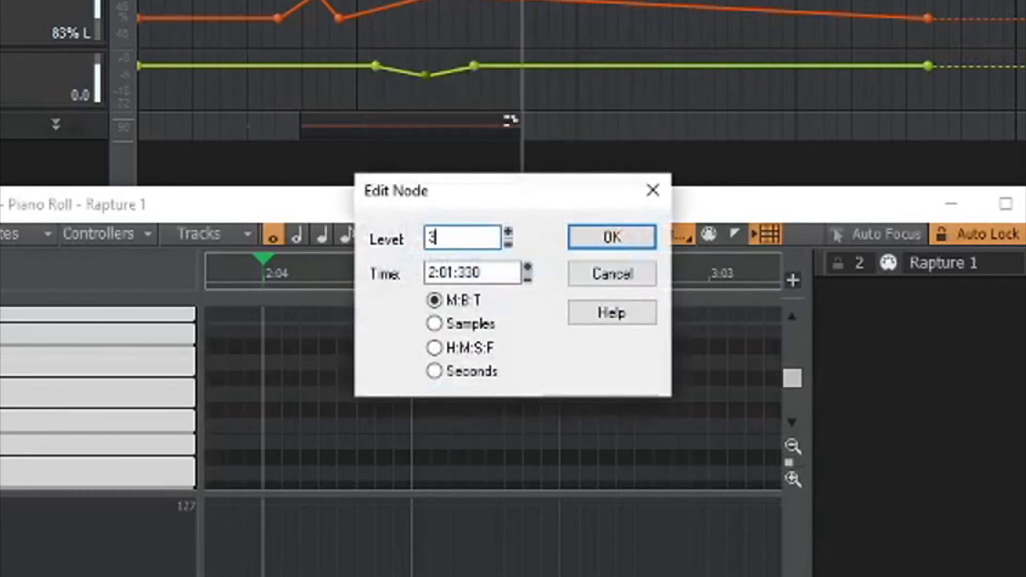
key("Return")
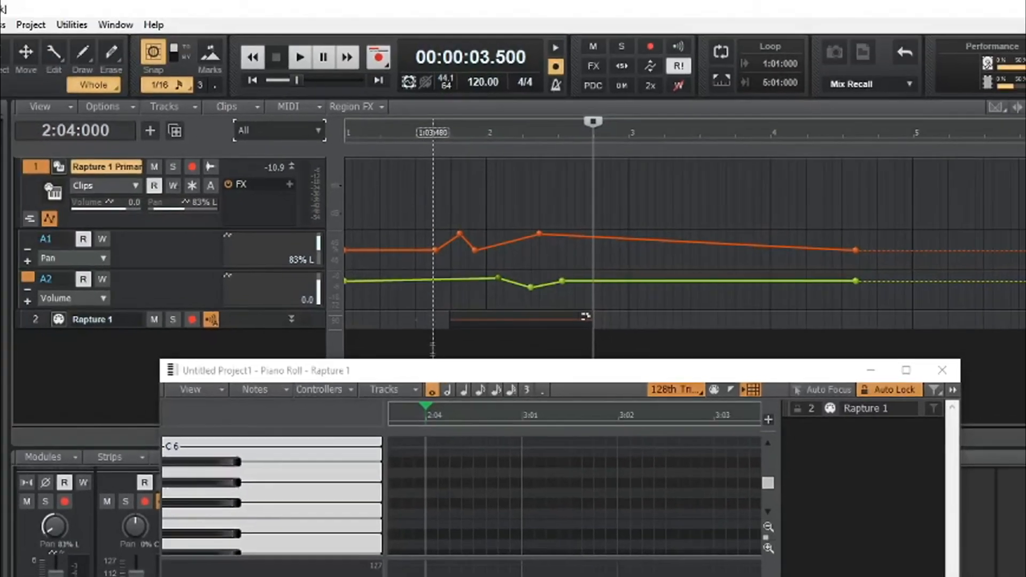
Move the Piano Roll window away from the tracks, then hide and show again the automation lanes of the Rapture 1 primary output track
left_click_drag(481, 371, 923, 362)
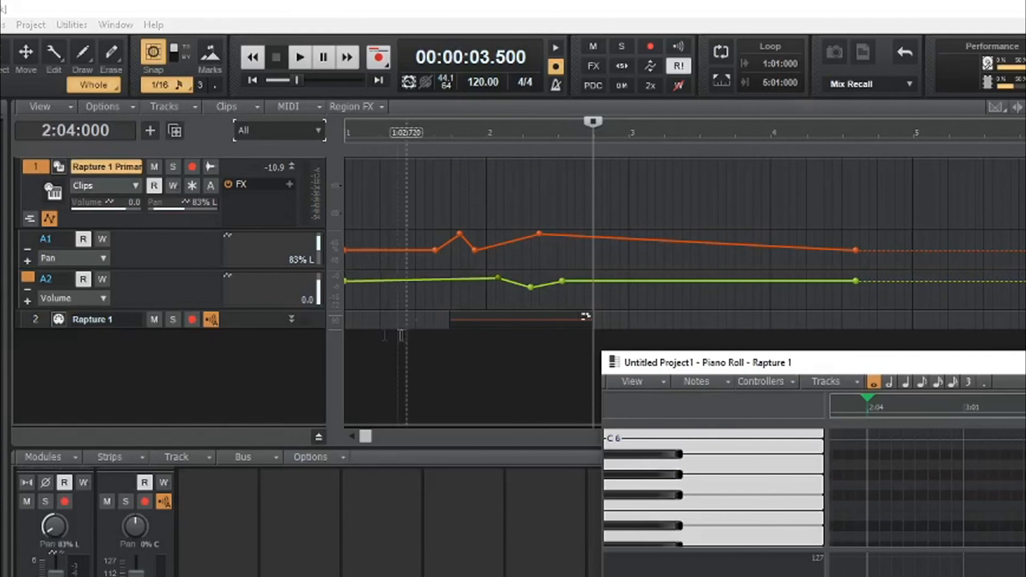
left_click(50, 219)
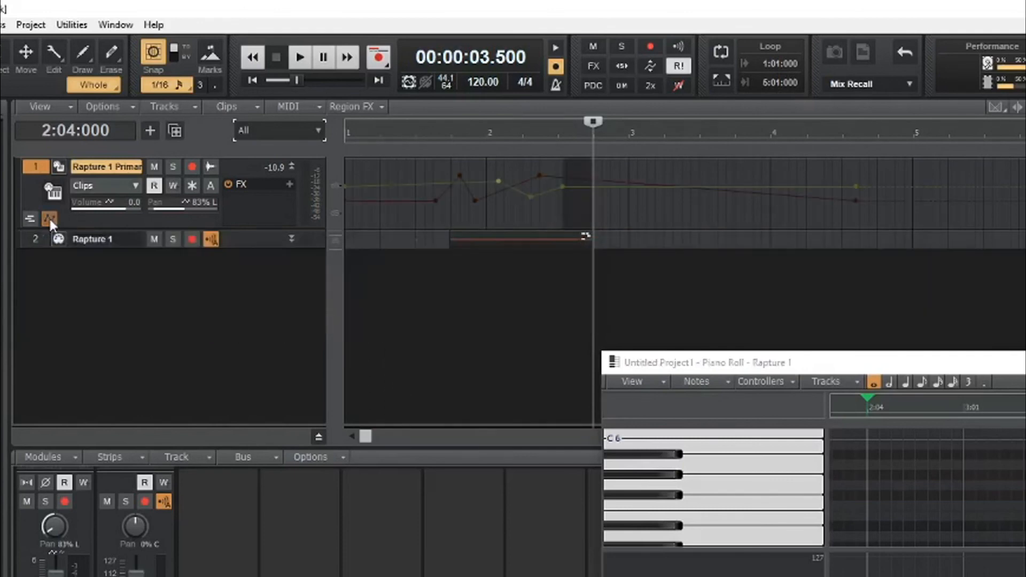
left_click(50, 219)
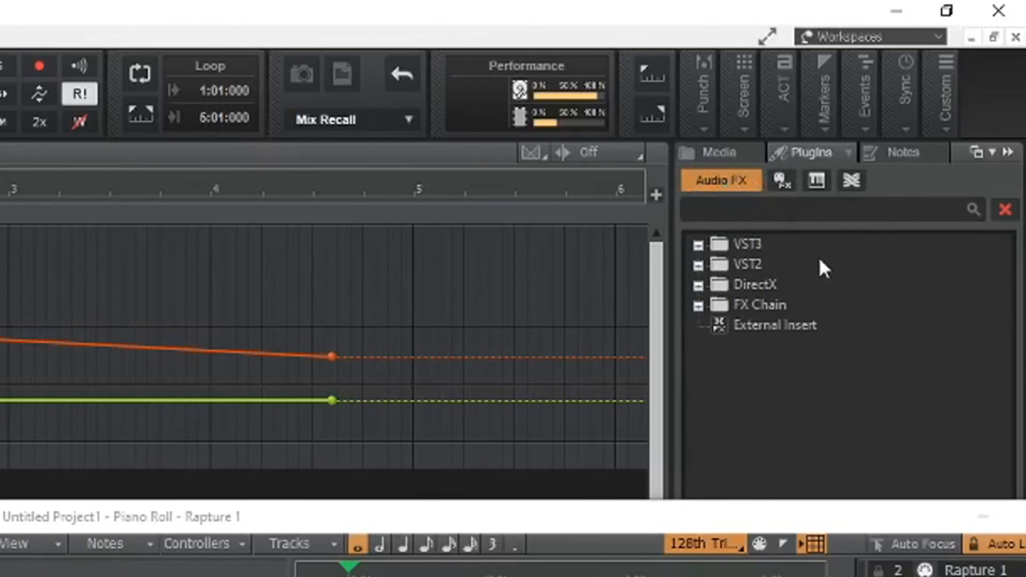
Insert the Waves VST3 effect AudioTrack Stereo on the Rapture 1 primary output track, move its window below the tracks and place the playhead at 1:04:000
left_click(698, 244)
left_click(719, 488)
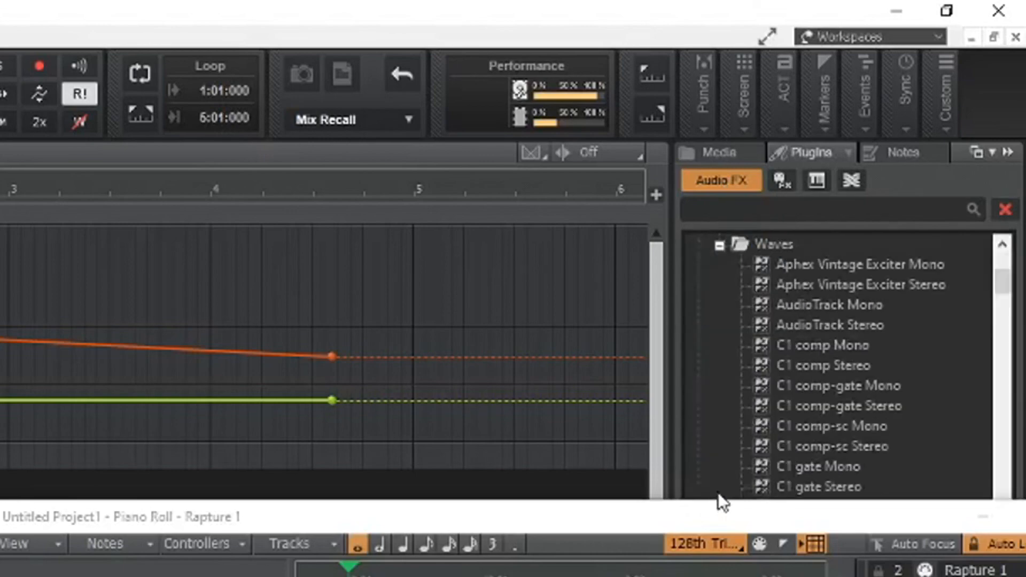
left_click_drag(828, 327, 541, 278)
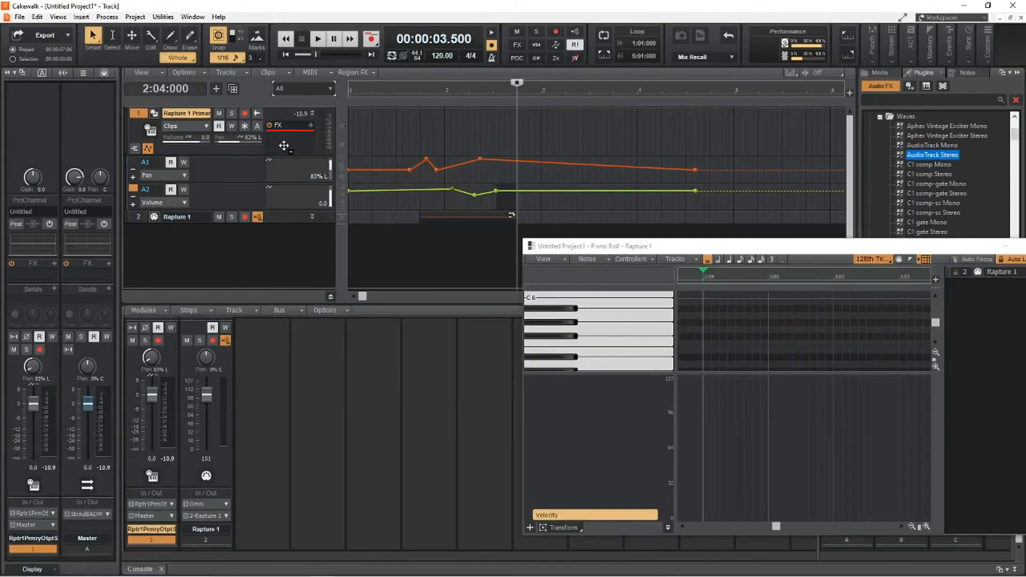
left_click_drag(319, 152, 266, 318)
left_click(420, 128)
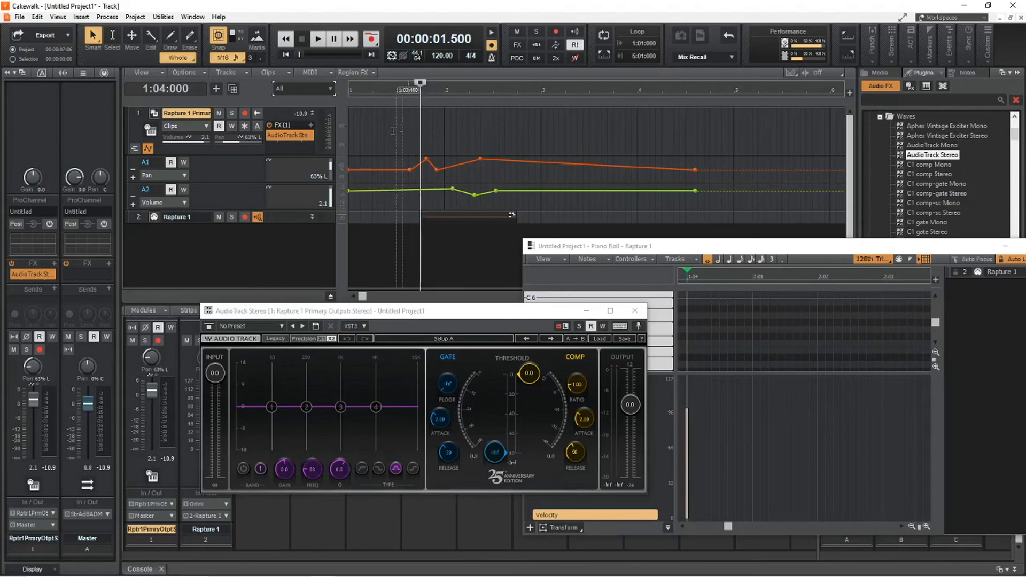
Add a third automation lane for AudioTrack Stereo's Band 2 - Q and raise its envelope to a peak at 2:01:000
left_click(133, 203)
left_click(185, 229)
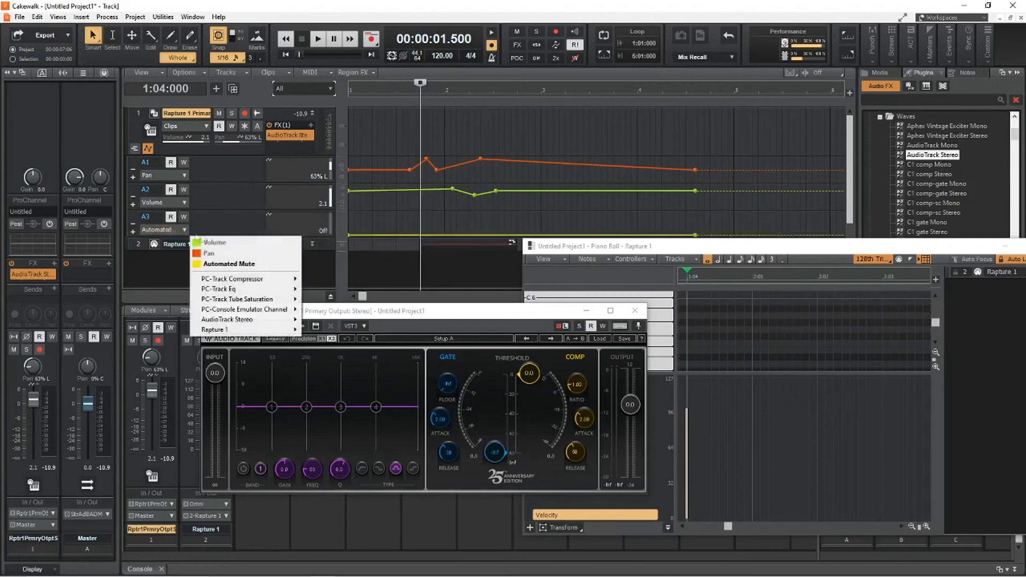
mouse_move(258, 321)
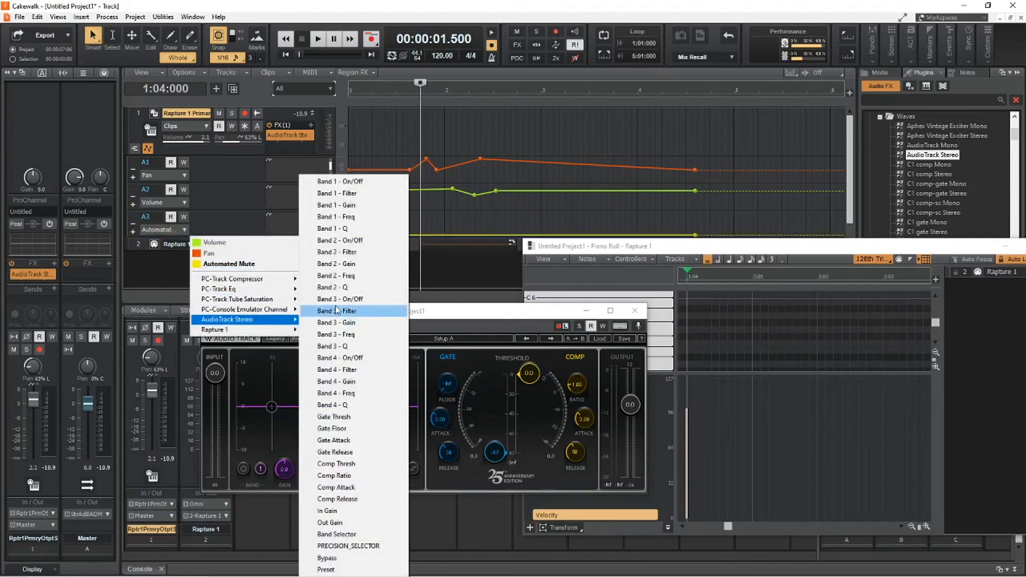
left_click(346, 288)
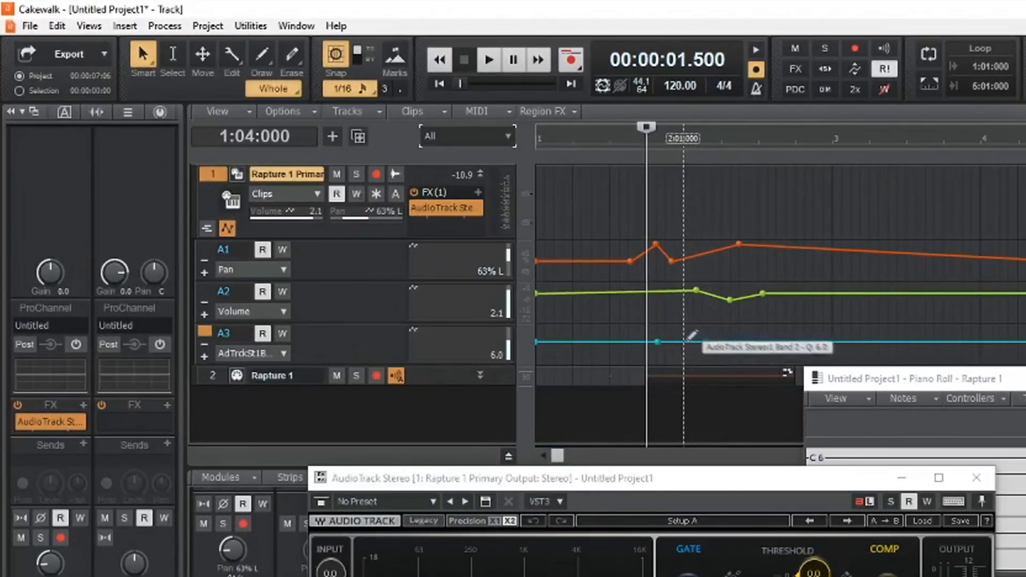
left_click_drag(683, 342, 682, 327)
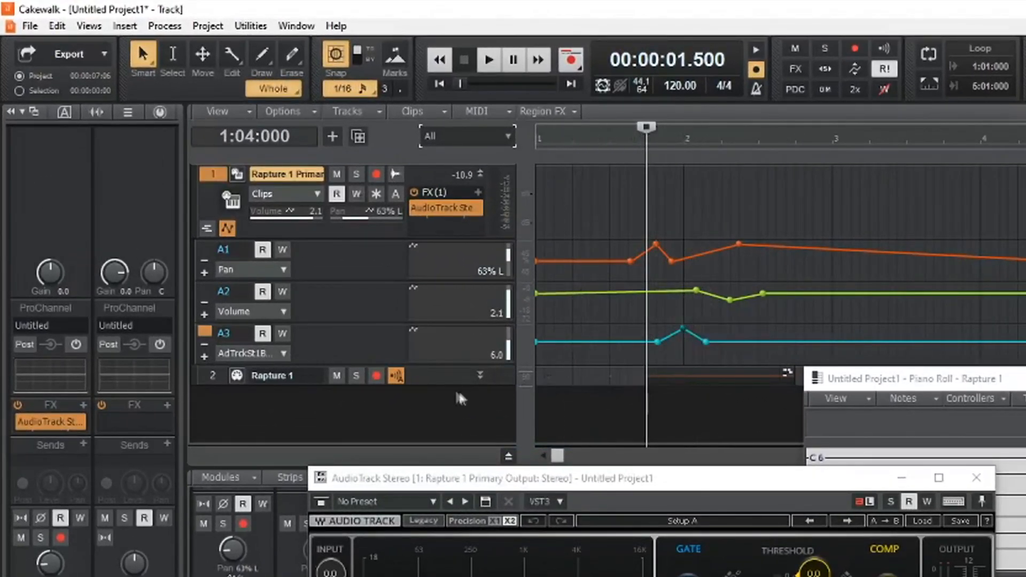
Expand the Rapture 1 MIDI track and show its volume automation lane
left_click_drag(444, 385, 441, 431)
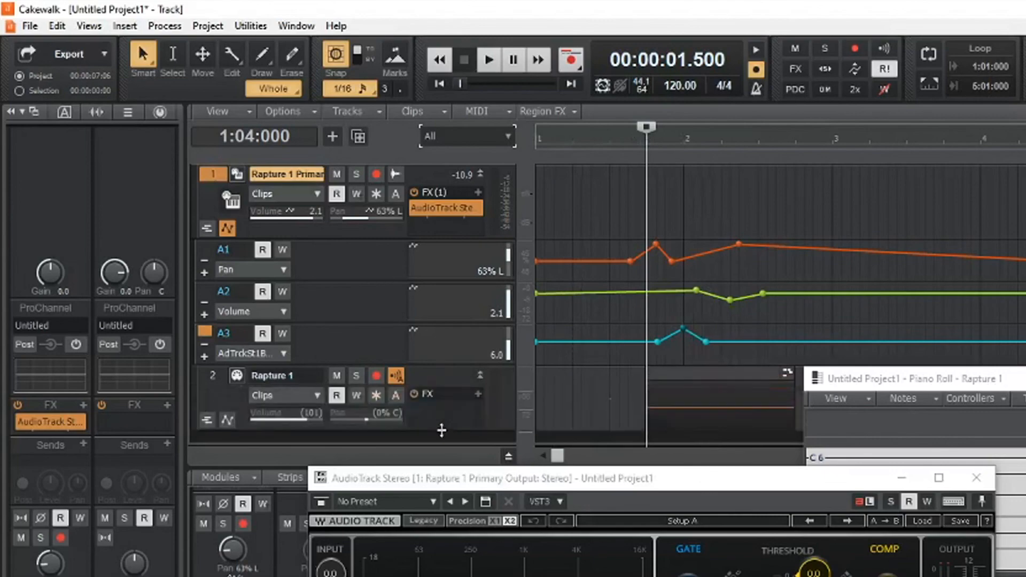
left_click(227, 419)
scroll(575, 342, "down", 5)
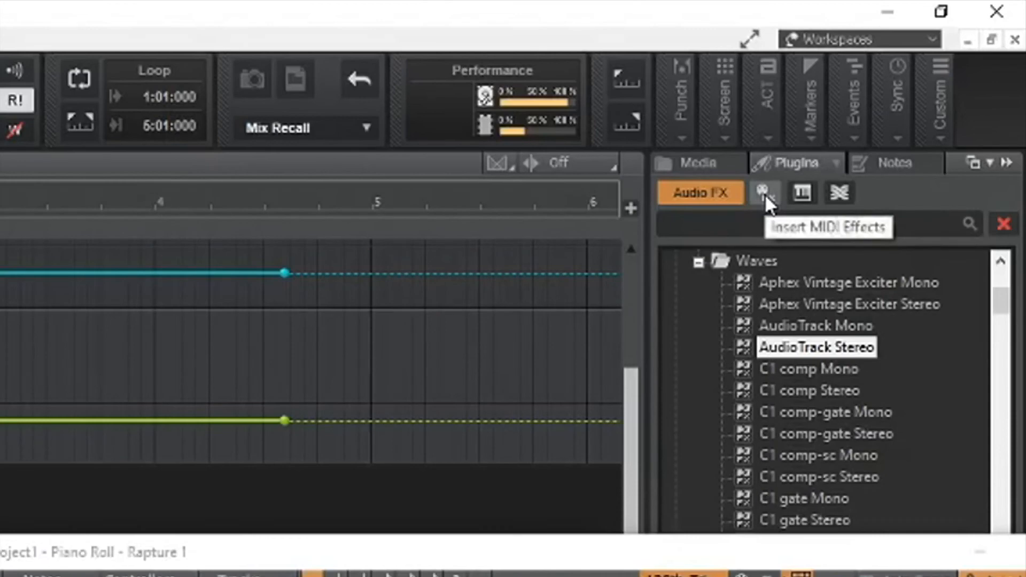
Switch the plug-in browser to MIDI effects and examine the available ones
left_click(765, 194)
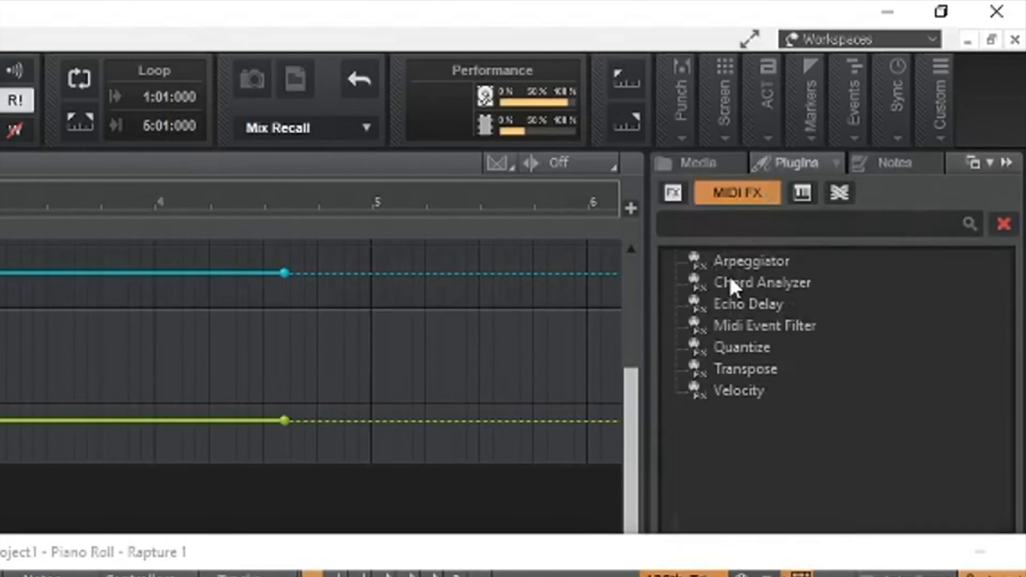
left_click(736, 302)
left_click(769, 369)
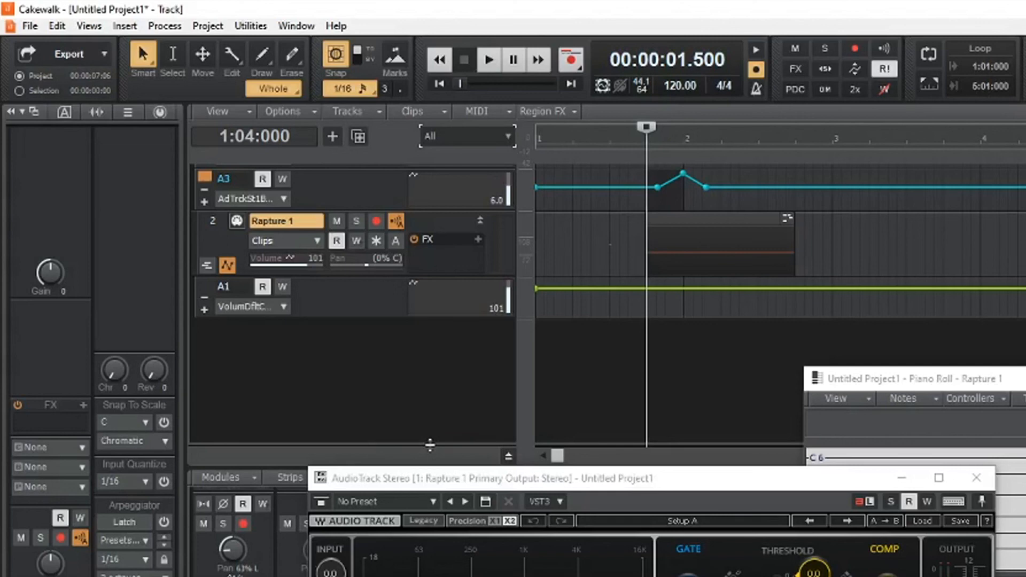
Enlarge the bus pane beneath the tracks to show the Master and Metronome buses
left_click_drag(430, 445, 474, 322)
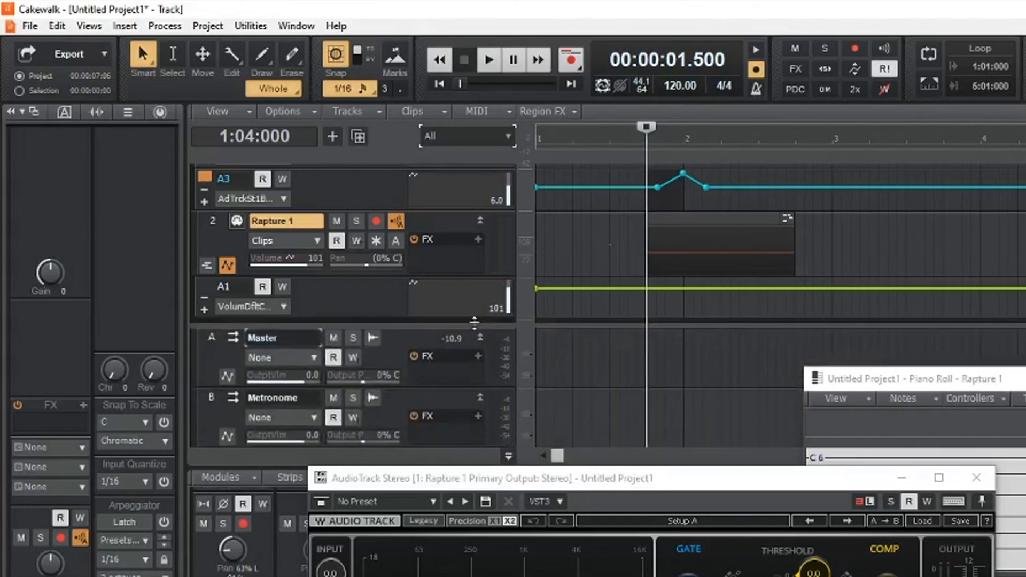
left_click(412, 355)
left_click(396, 396)
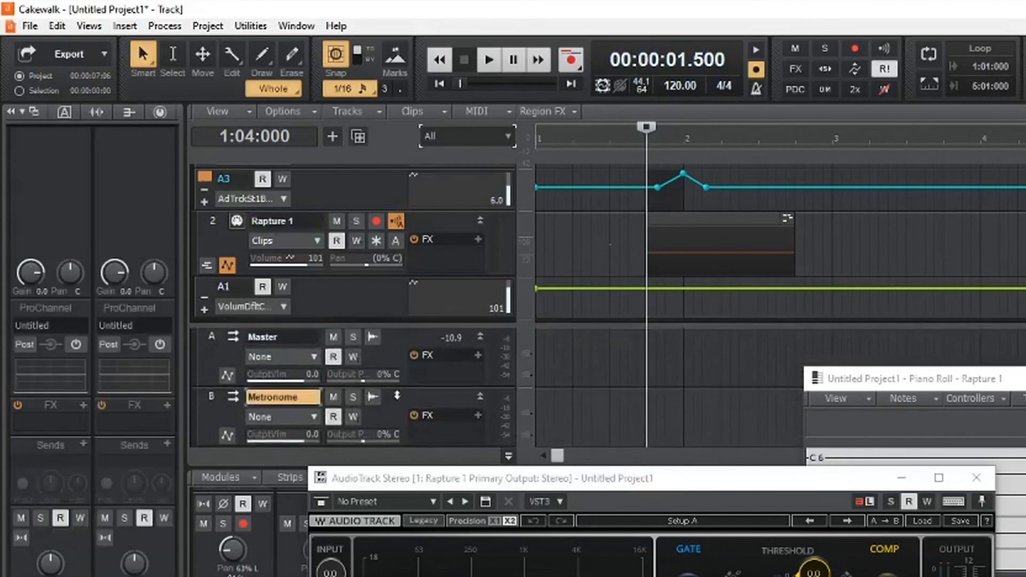
scroll(396, 396, "down", 2)
scroll(396, 396, "up", 2)
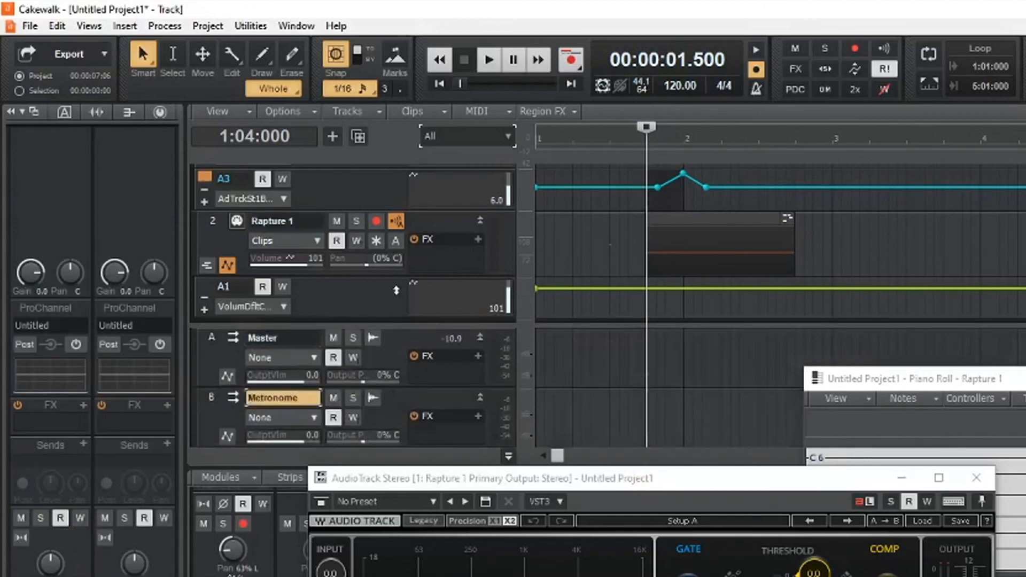
Show the Master bus's automation lane and check the parameter choices for its envelope
left_click(247, 370)
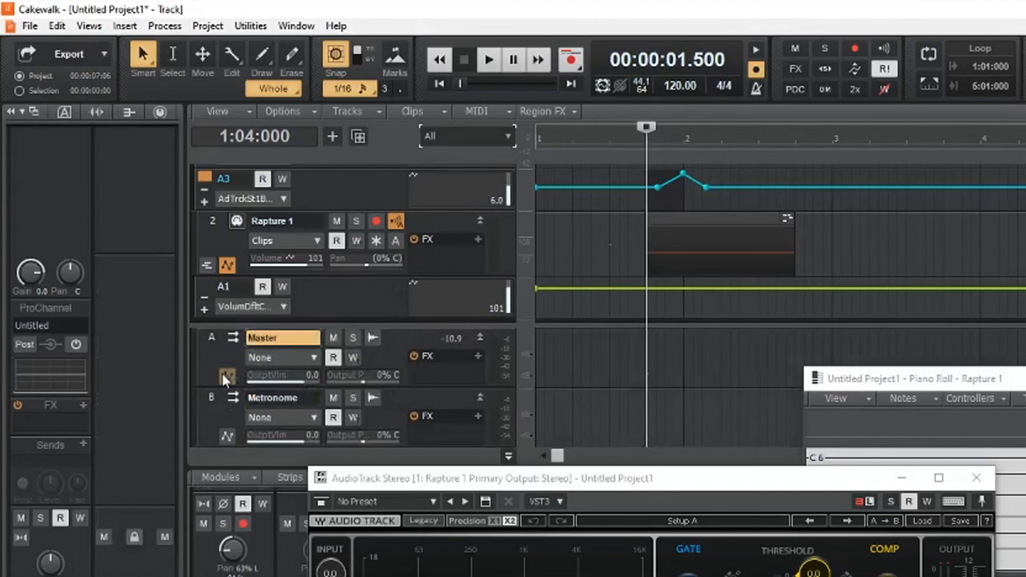
left_click(227, 376)
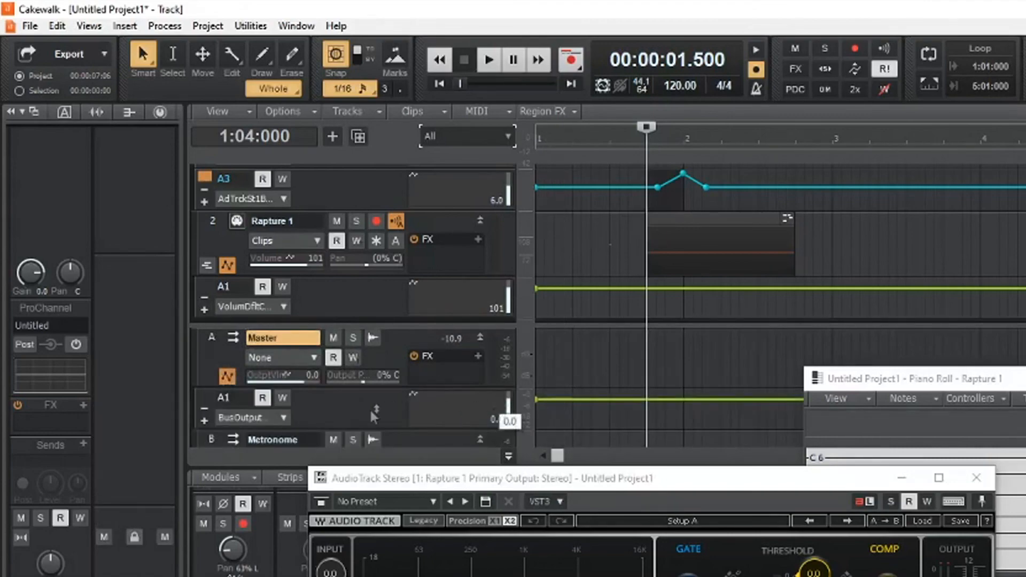
left_click(283, 417)
left_click(334, 405)
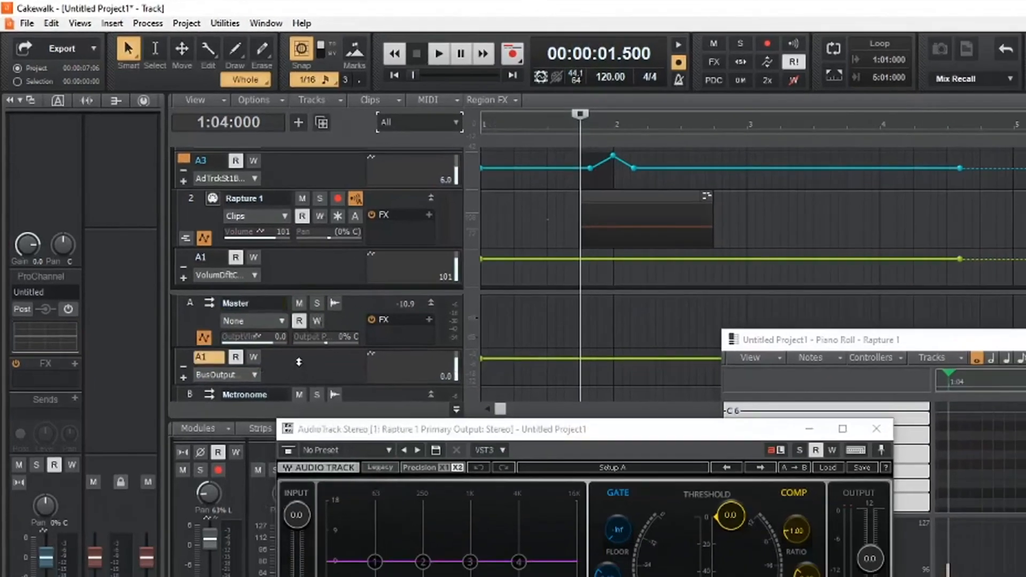